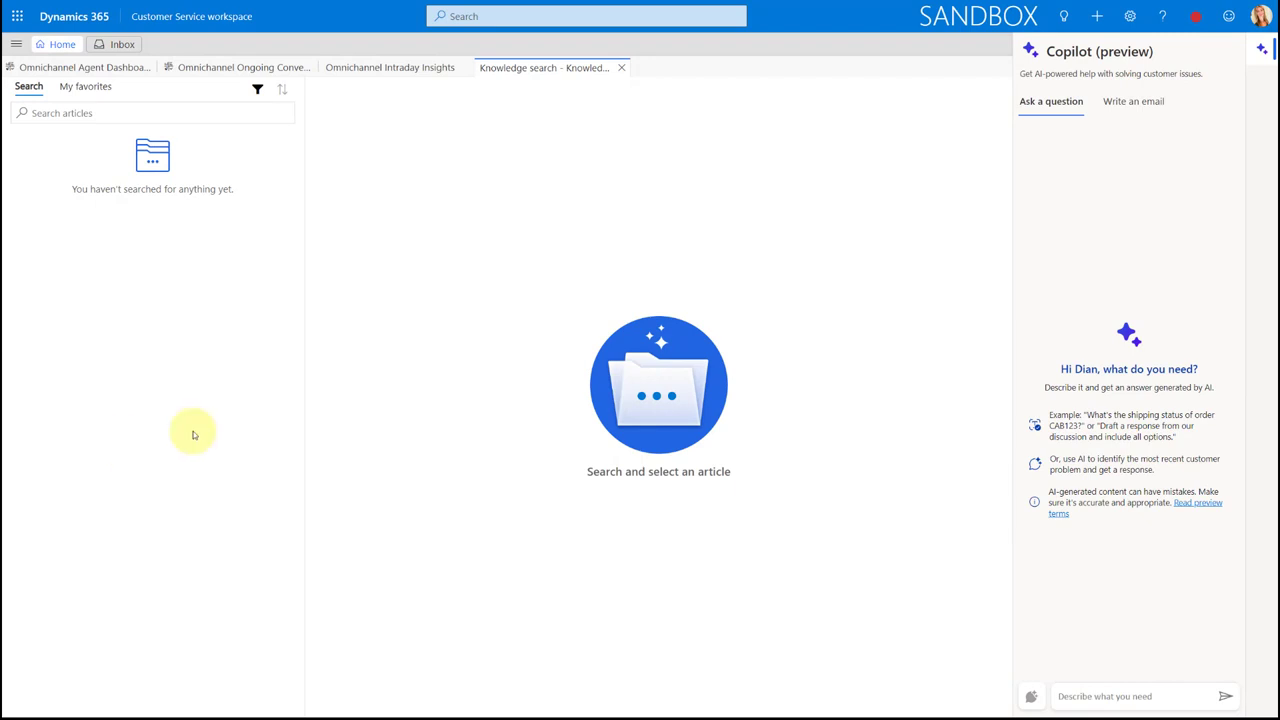
- Ask Copilot 'how do I book travel' and search knowledge articles for 'travel'
{"action": "left_click", "coordinate": [1047, 115]}
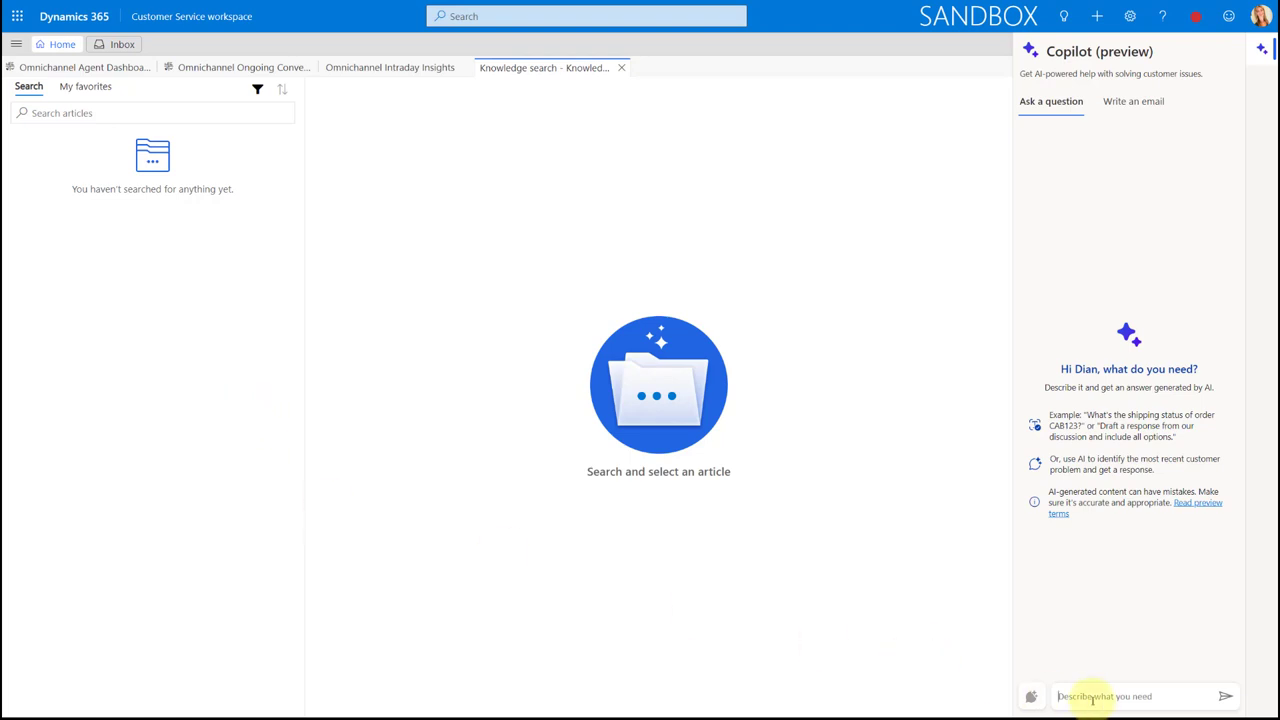
{"action": "type", "text": "how do I book travel"}
{"action": "key", "text": "Return"}
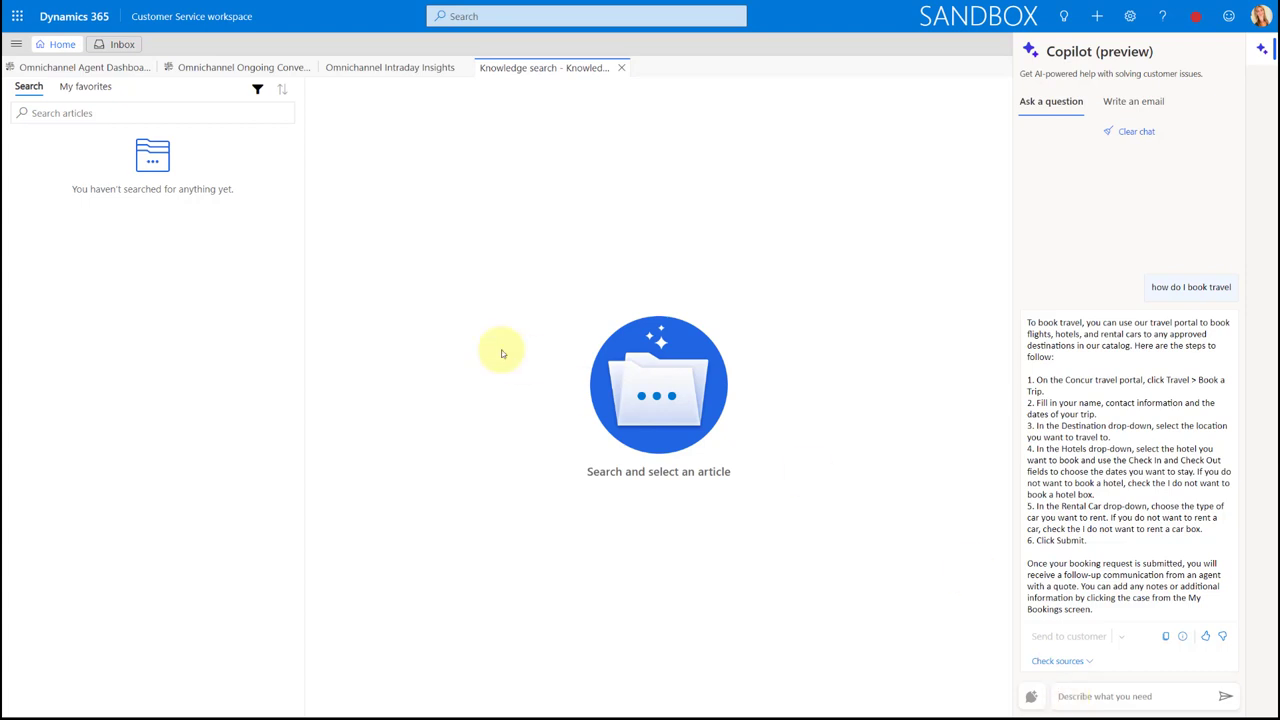
{"action": "type", "text": "travel"}
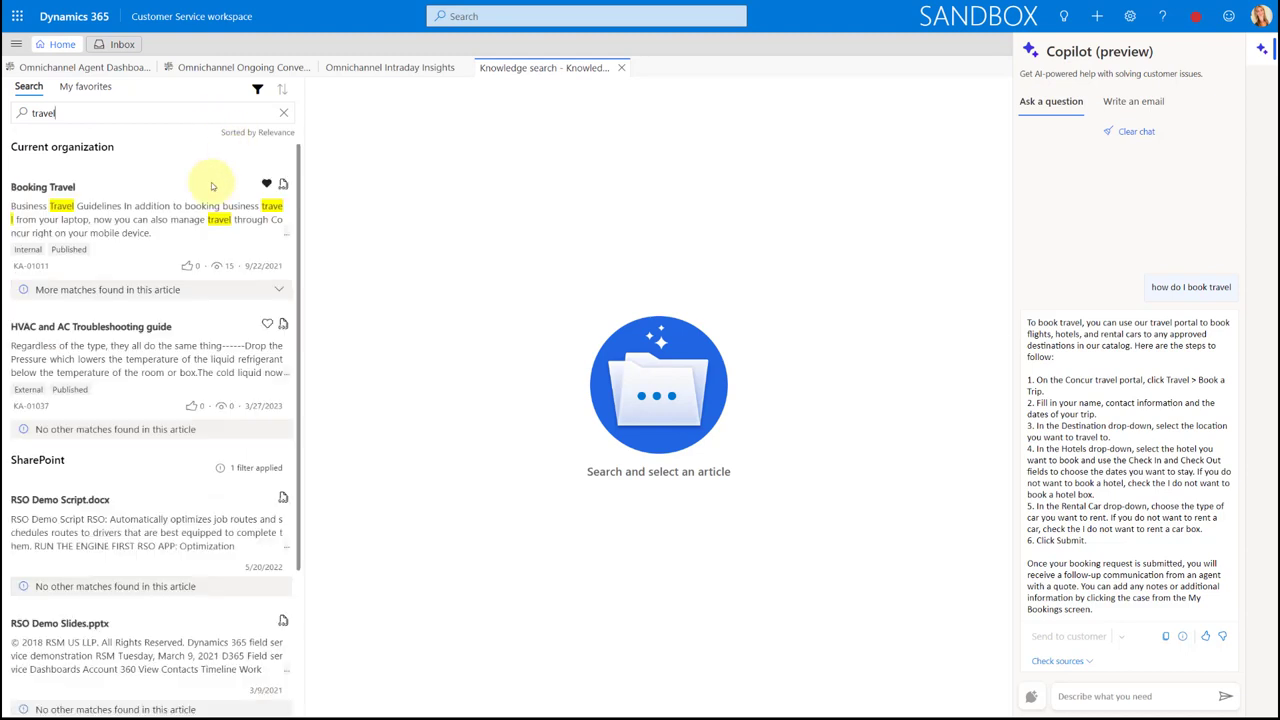
- Open Booking Travel with Procedure expanded, and paste 'How does an air purifier work?' into Copilot
{"action": "left_click", "coordinate": [137, 222]}
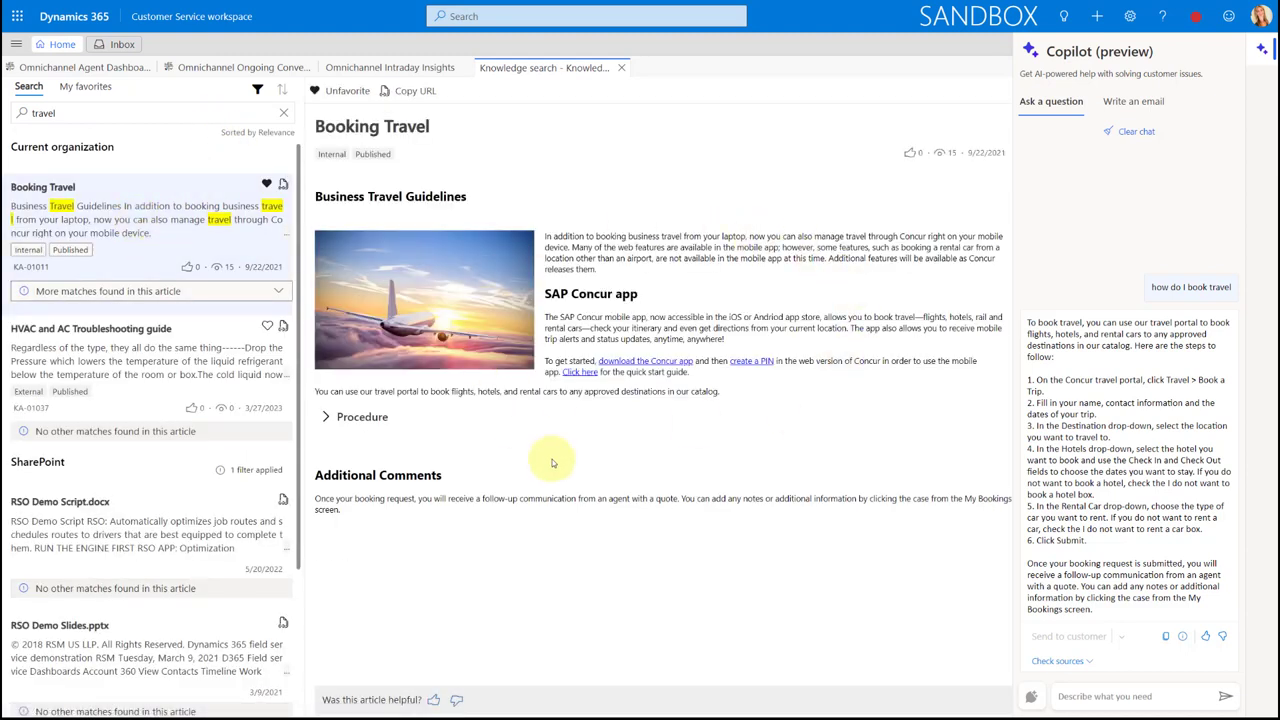
{"action": "left_click", "coordinate": [325, 416]}
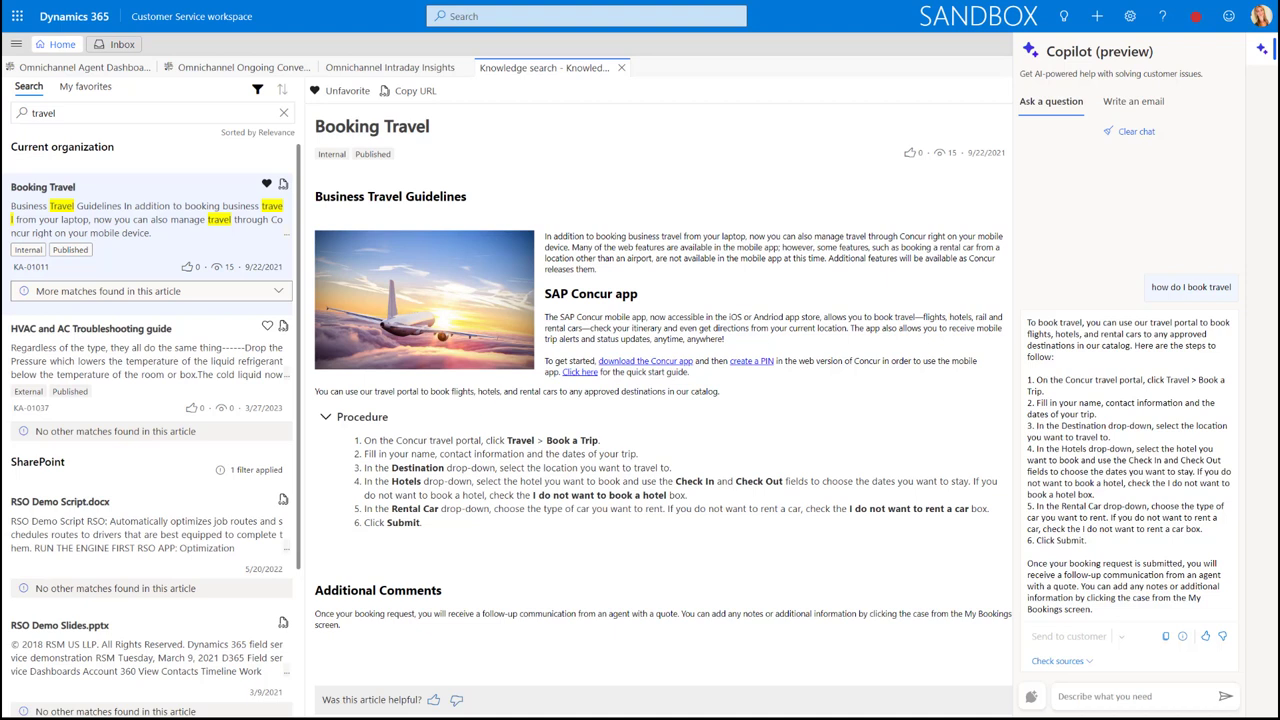
{"action": "left_click", "coordinate": [1145, 698]}
{"action": "type", "text": "How does an air purifier work?"}
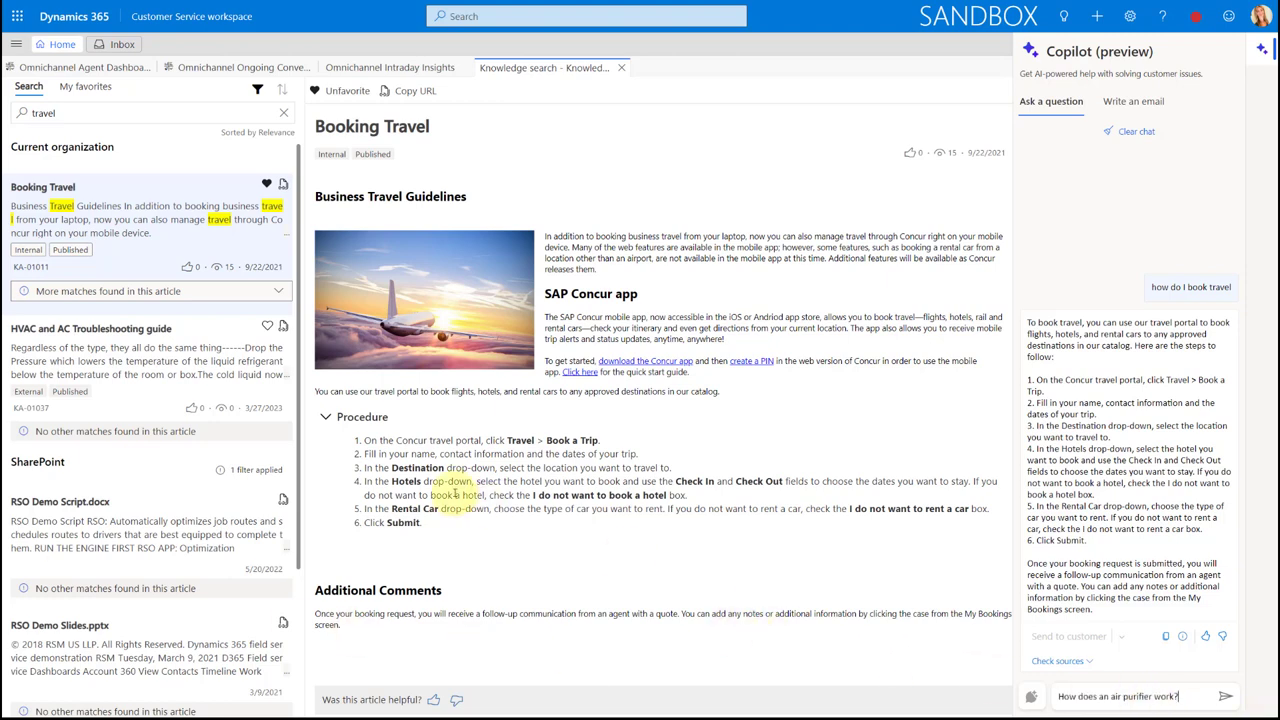
- Replace the knowledge search term with 'air purifier' and run the search
{"action": "double_click", "coordinate": [130, 112]}
{"action": "type", "text": "air purifier"}
{"action": "key", "text": "Return"}
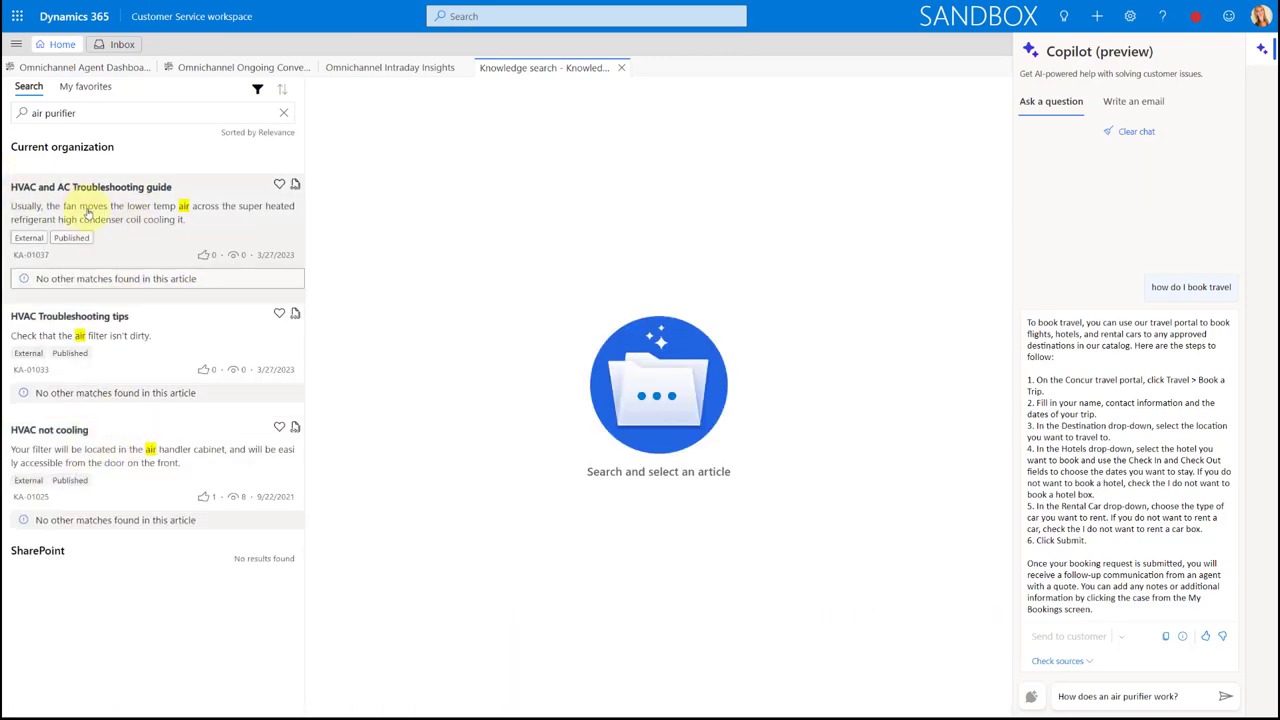
- Browse the HVAC results to the HVAC not cooling article and send the air purifier question
{"action": "left_click", "coordinate": [152, 219]}
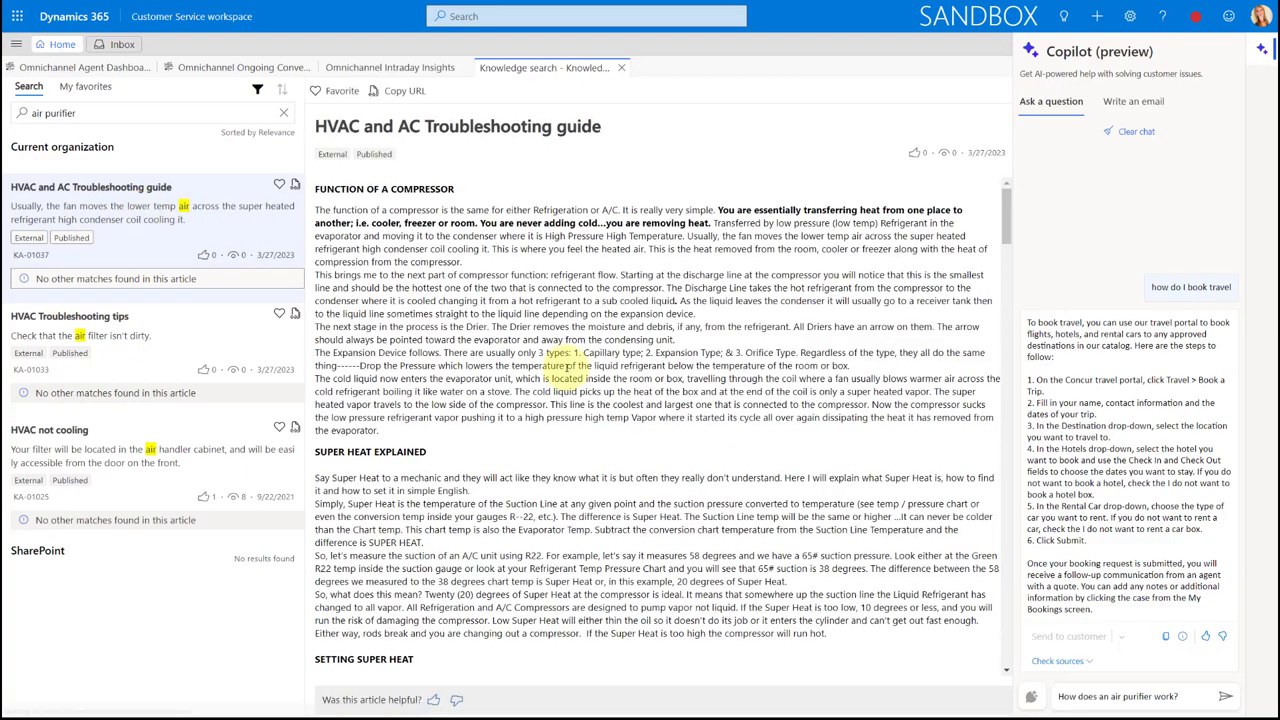
{"action": "scroll", "coordinate": [553, 372], "scroll_direction": "down", "scroll_amount": 10}
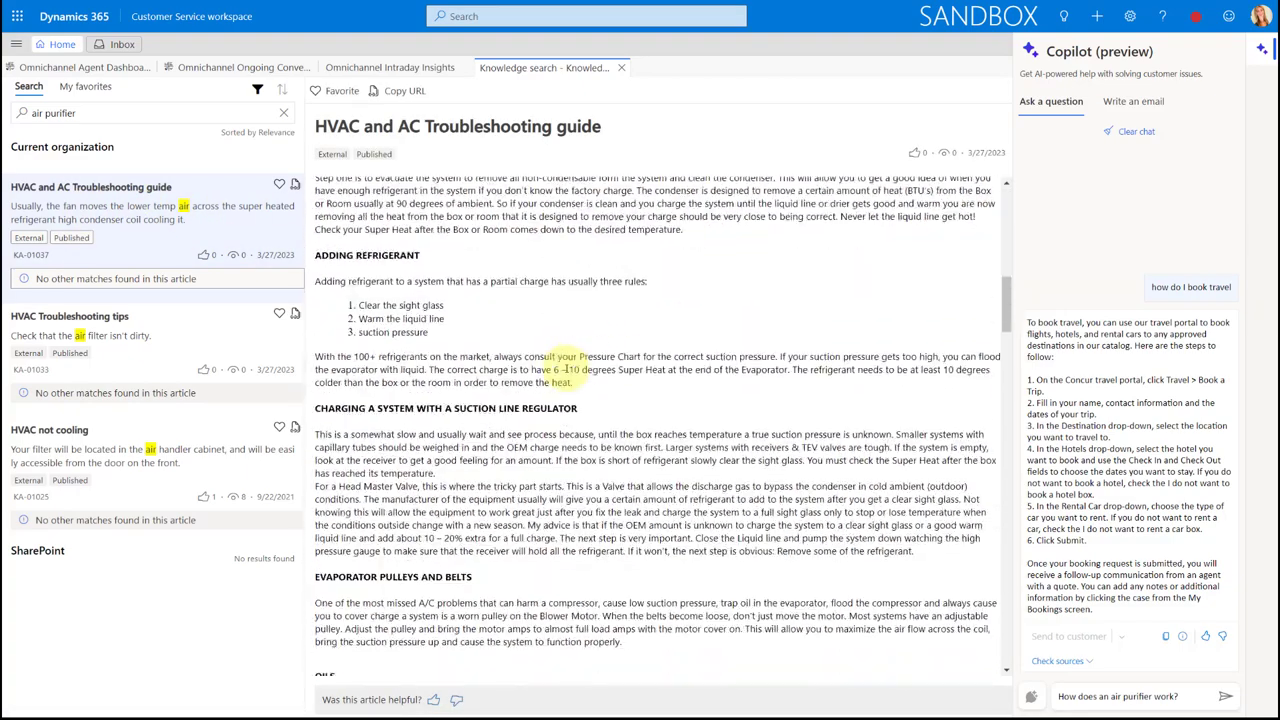
{"action": "left_click", "coordinate": [136, 336]}
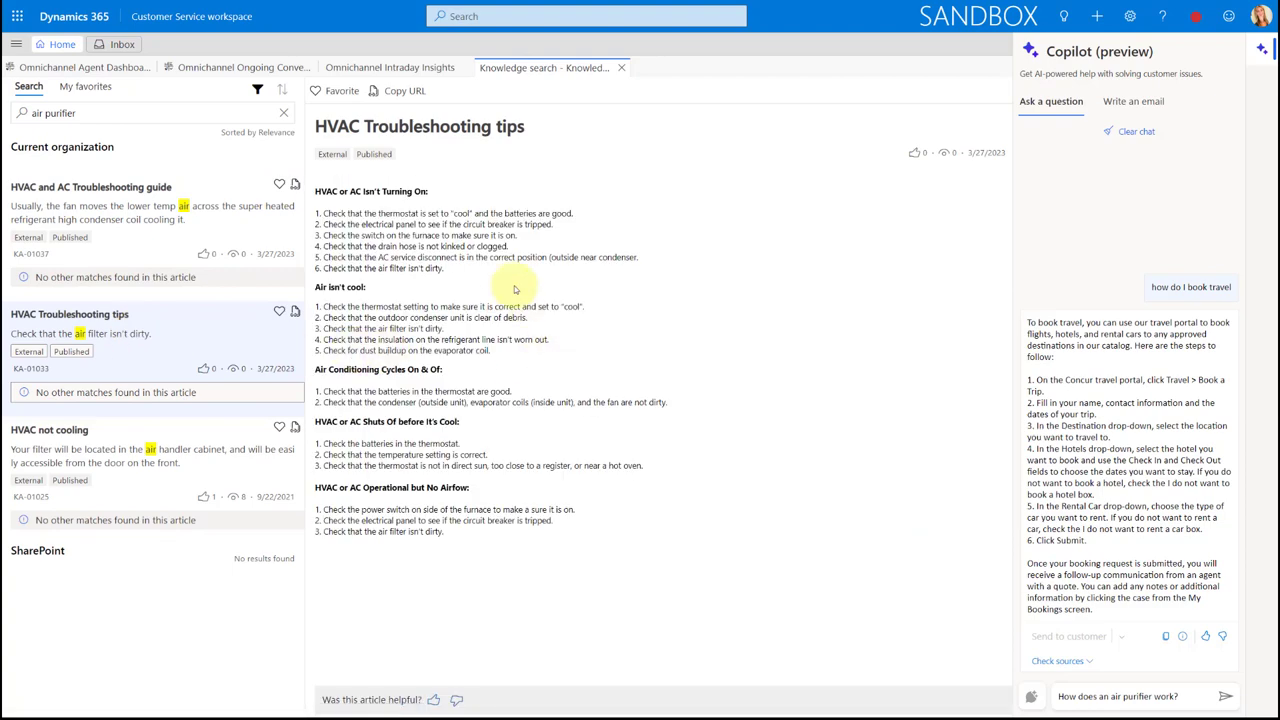
{"action": "left_click", "coordinate": [185, 453]}
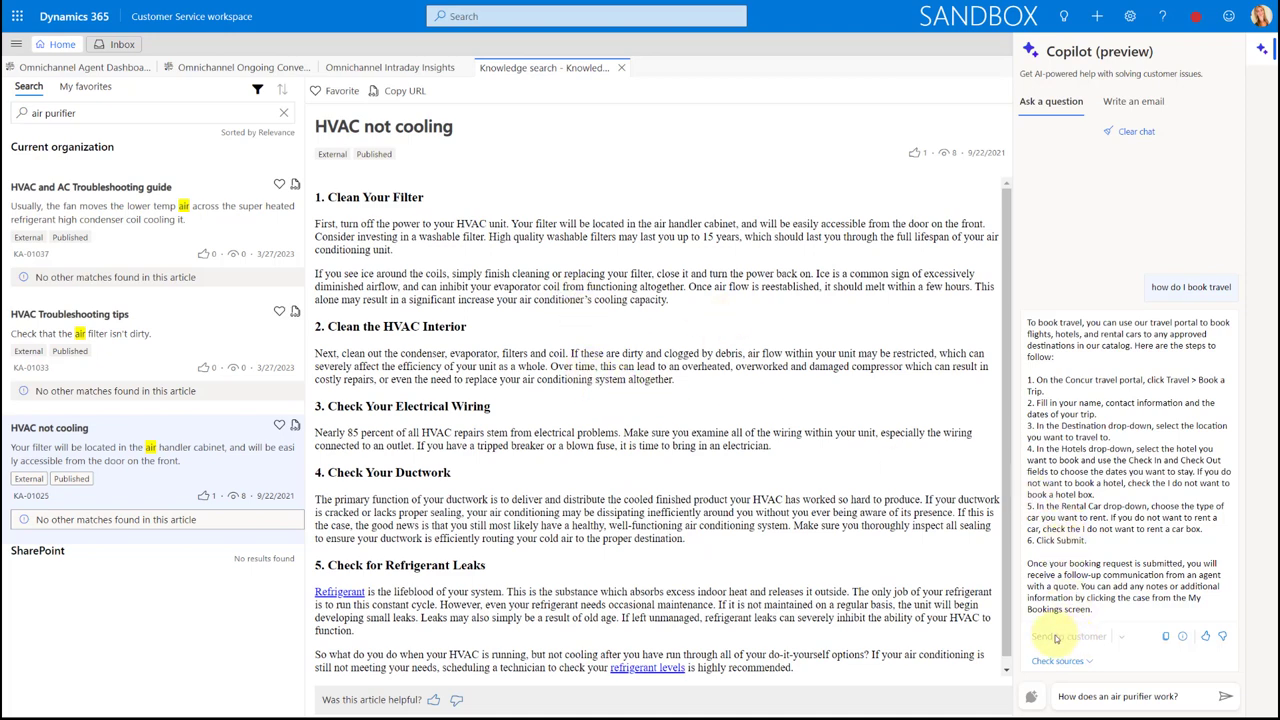
{"action": "left_click", "coordinate": [1226, 697]}
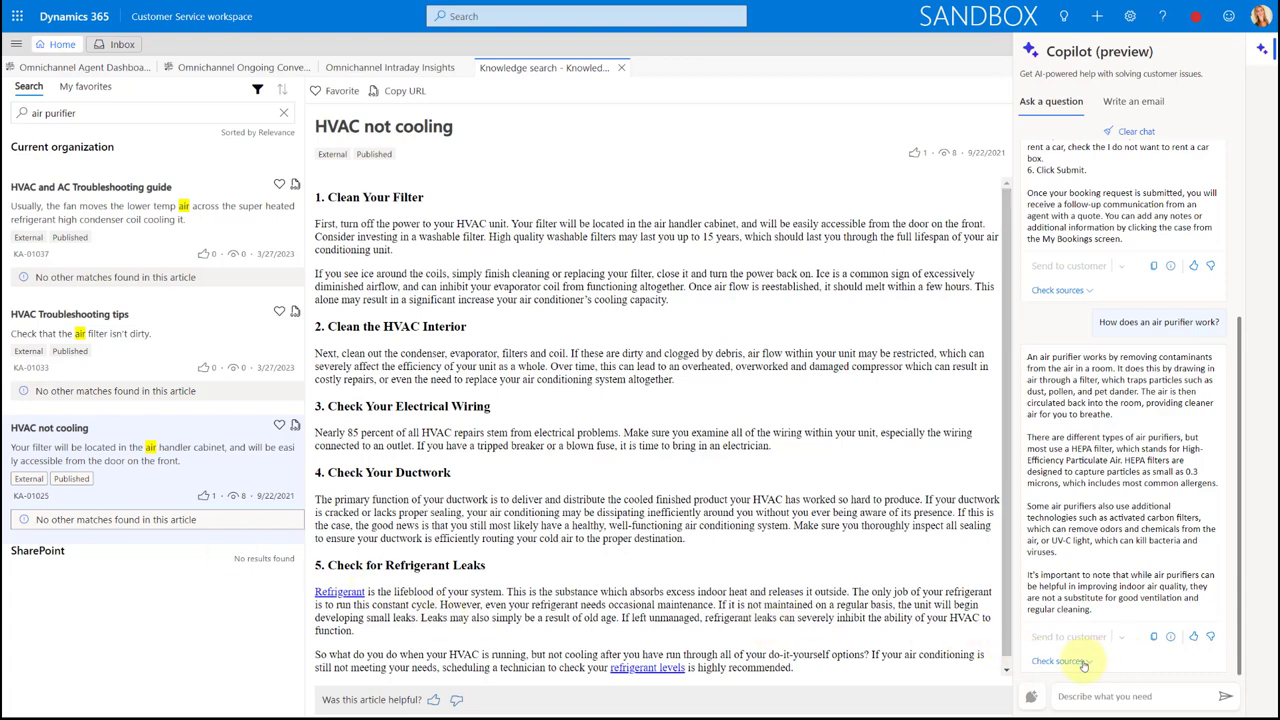
- Expand Check sources under the air purifier answer, then clear the Copilot chat
{"action": "left_click", "coordinate": [1060, 662]}
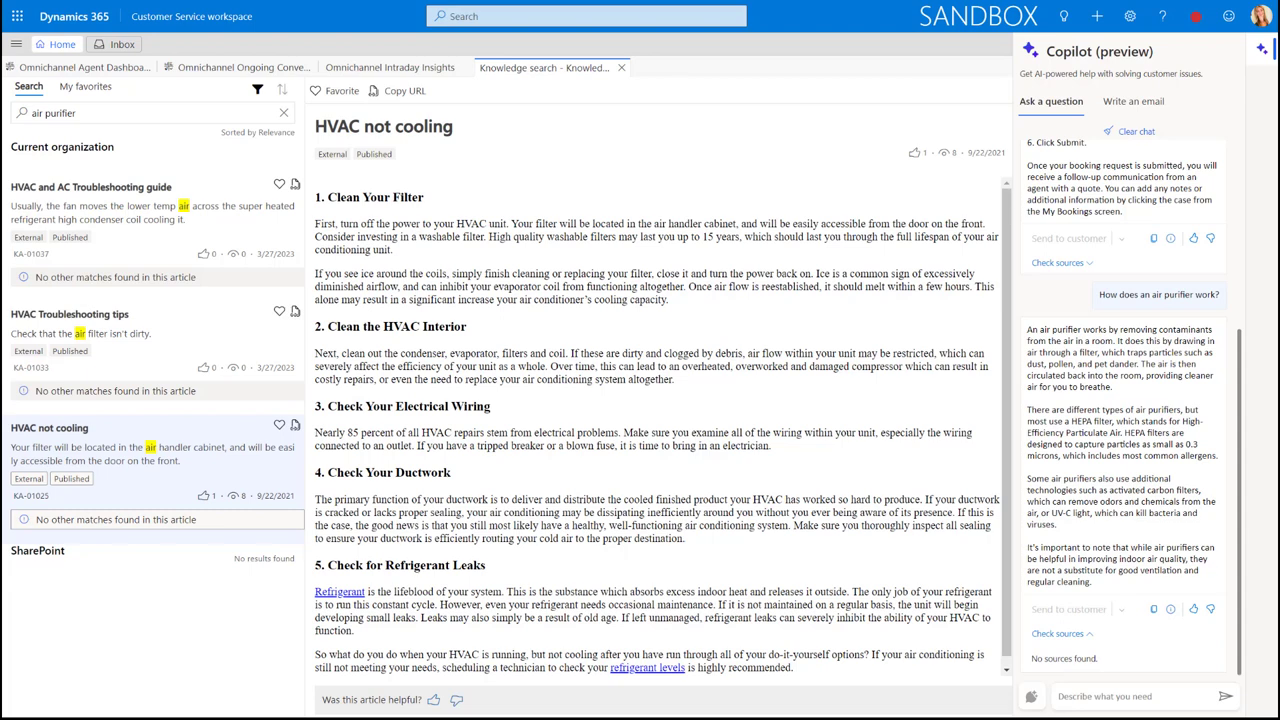
{"action": "left_click", "coordinate": [1136, 136]}
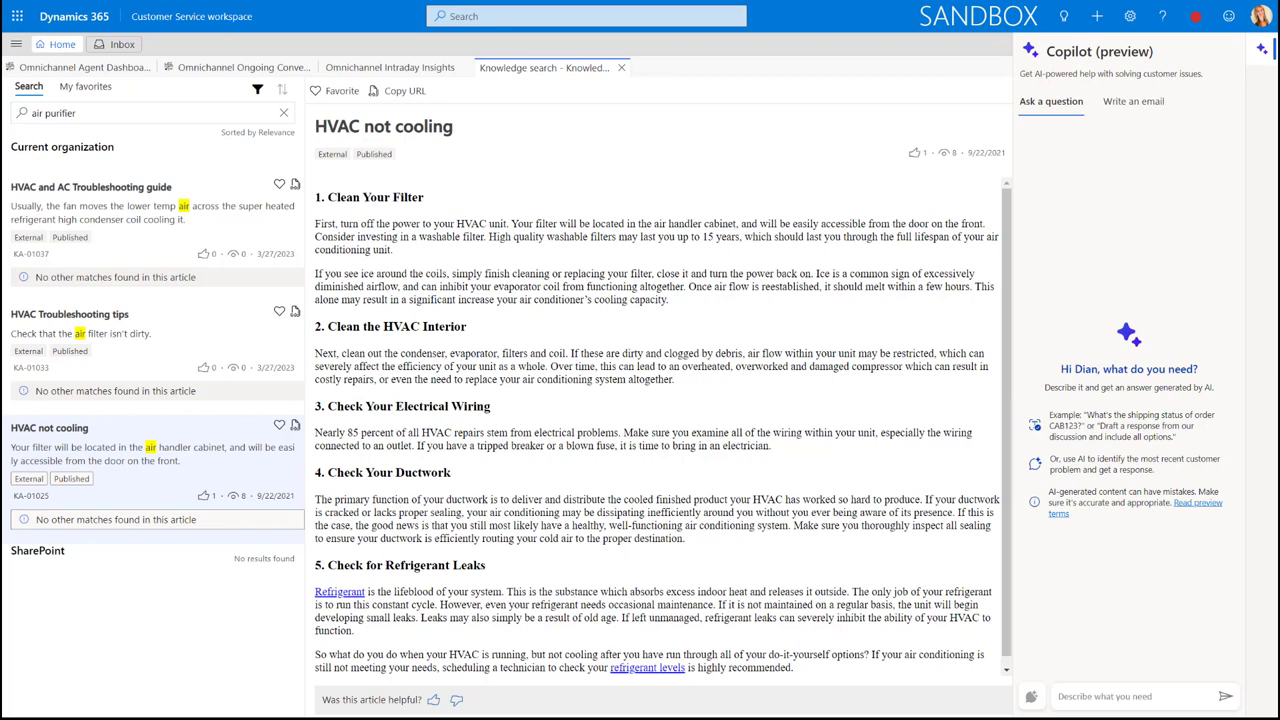
- Ask Copilot 'How do I fix an hvac unit if it's not cooling?'
{"action": "left_click", "coordinate": [1160, 696]}
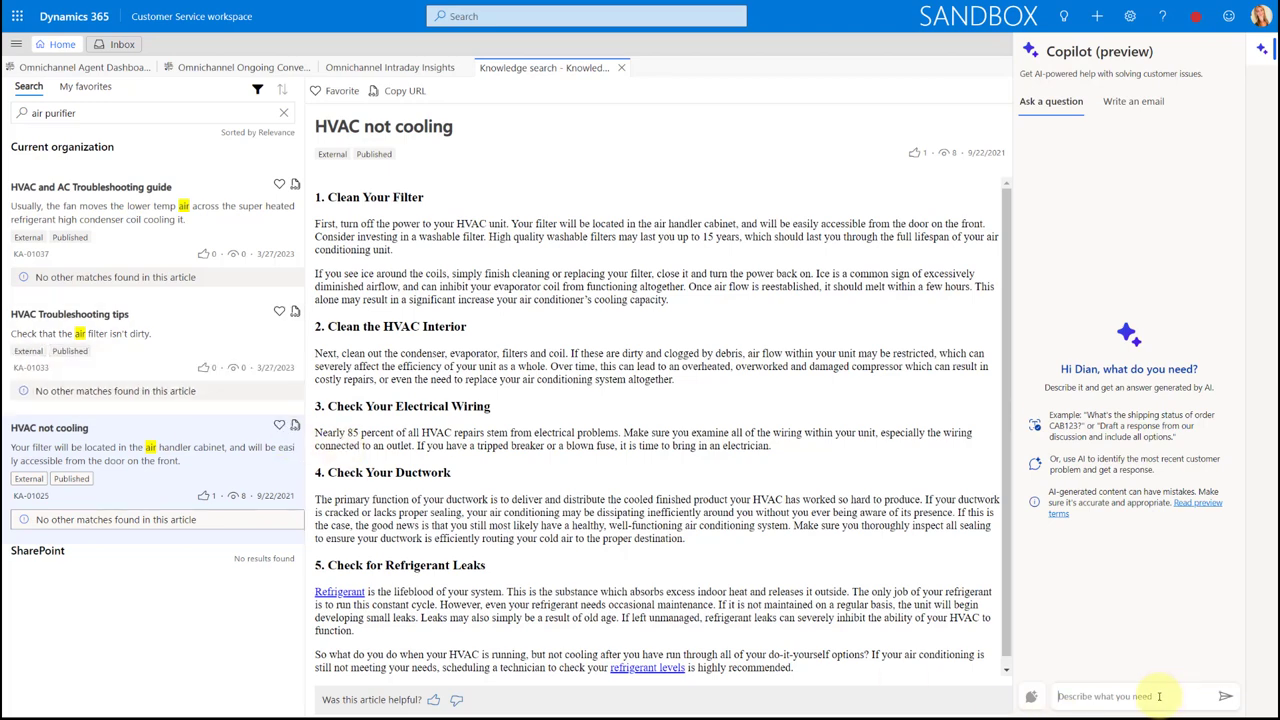
{"action": "type", "text": "How do I fix an hvac unit if it's not cooling?"}
{"action": "key", "text": "Return"}
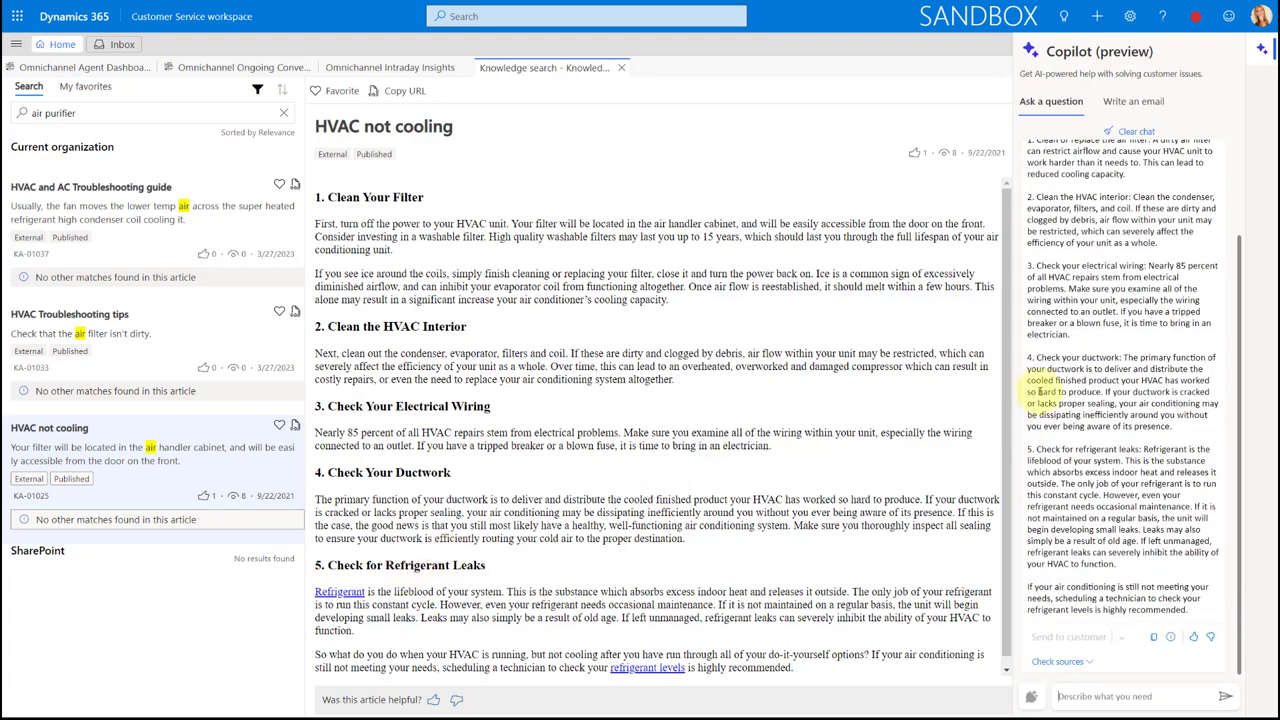
- Send the follow-up about repairs already tried, getting Copilot's refrigerant-leak advice
{"action": "scroll", "coordinate": [1070, 393], "scroll_direction": "up", "scroll_amount": 2}
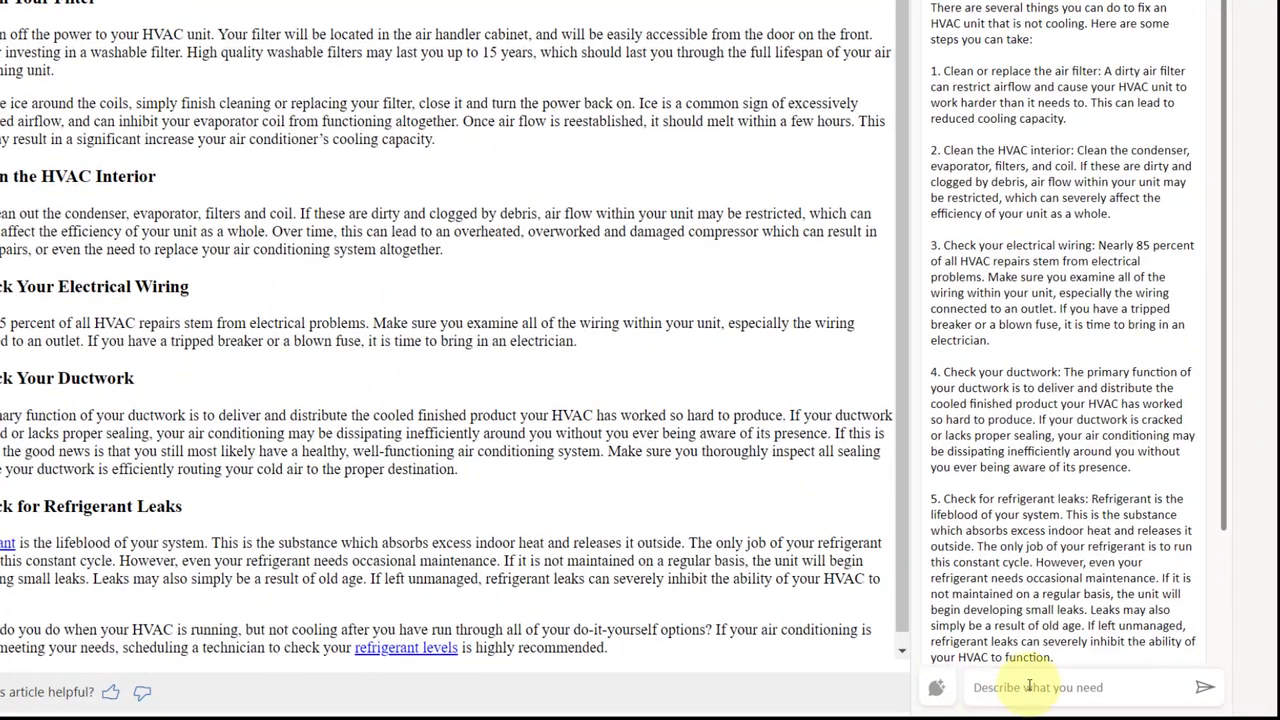
{"action": "left_click", "coordinate": [1030, 686]}
{"action": "type", "text": "I replaced the airfilter, I cleaned the interior and checked the wiring but its still not cooling"}
{"action": "key", "text": "Return"}
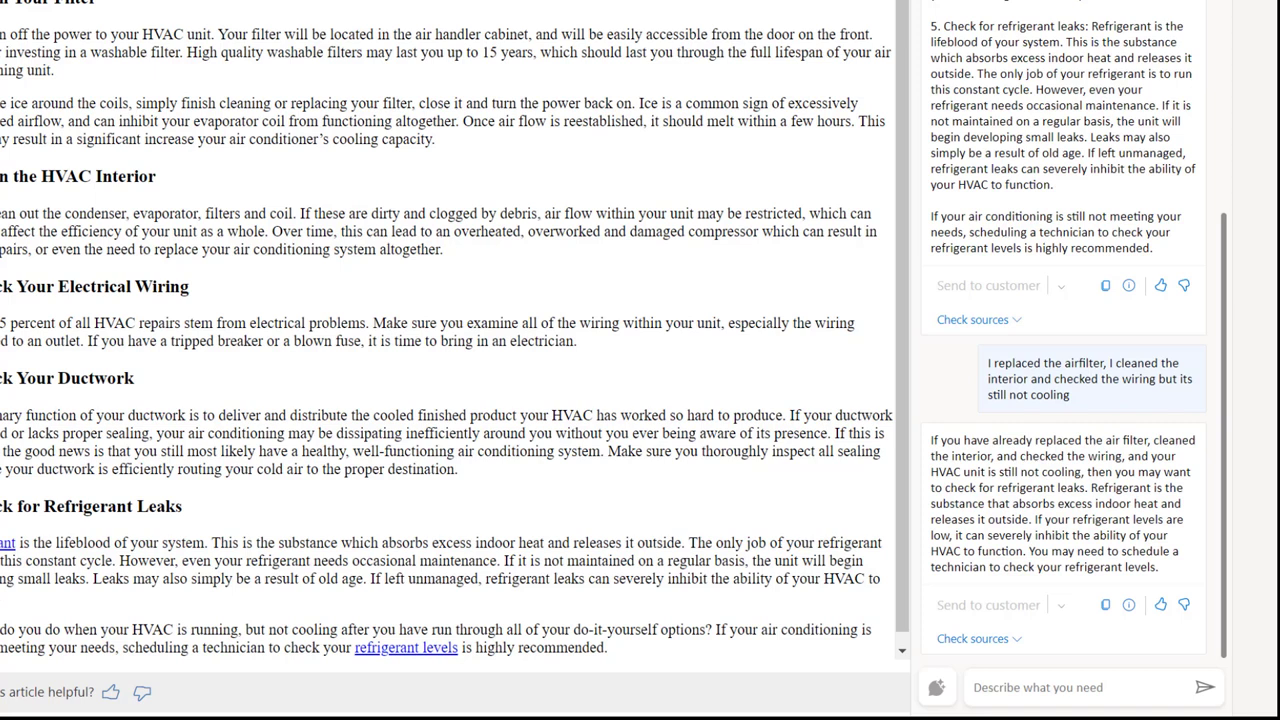
- Ask Copilot 'I found a leak, how do I fix it?' and rate its answer helpful
{"action": "left_click", "coordinate": [1057, 689]}
{"action": "type", "text": "I found a leak "}
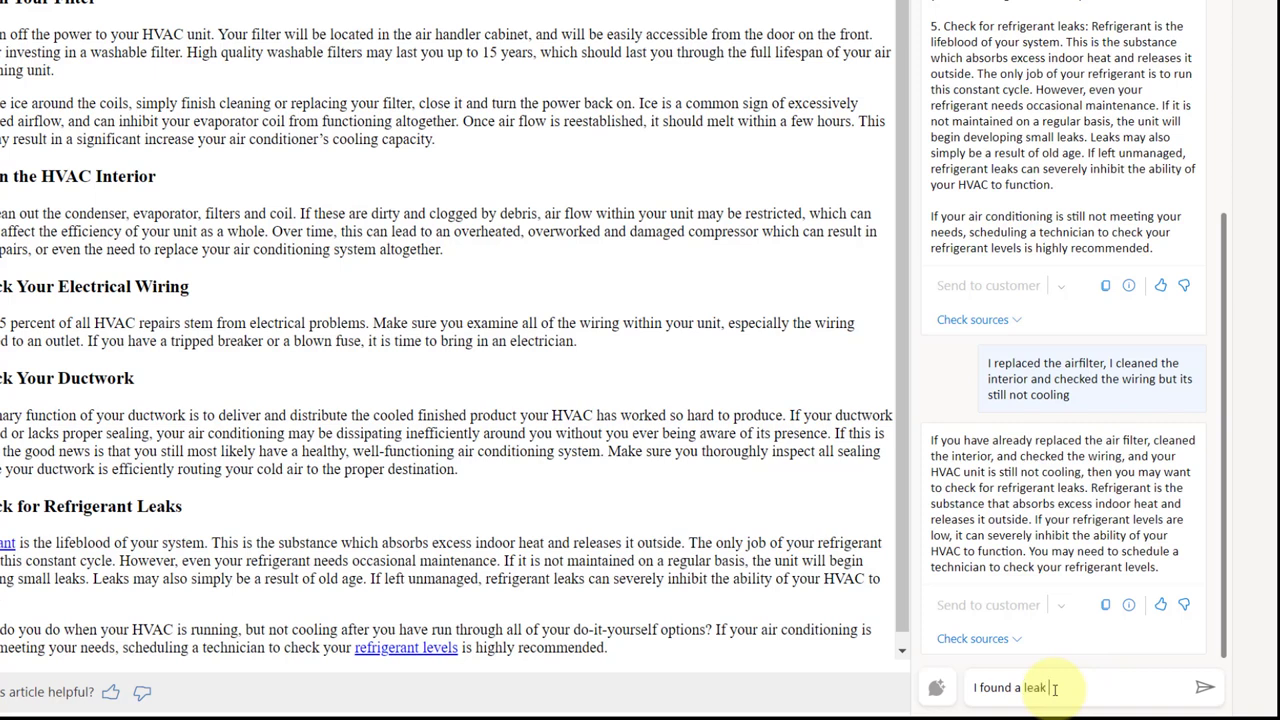
{"action": "type", "text": ", how do I fix it?"}
{"action": "key", "text": "Return"}
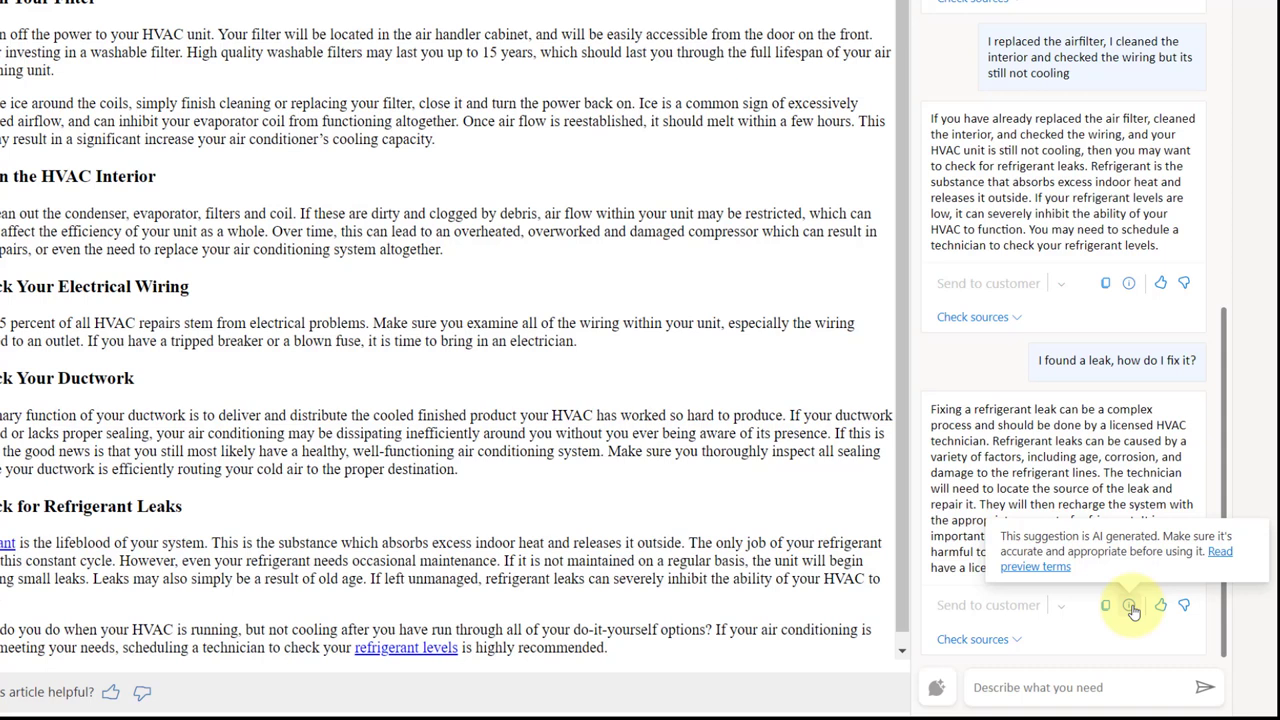
{"action": "left_click", "coordinate": [1129, 606]}
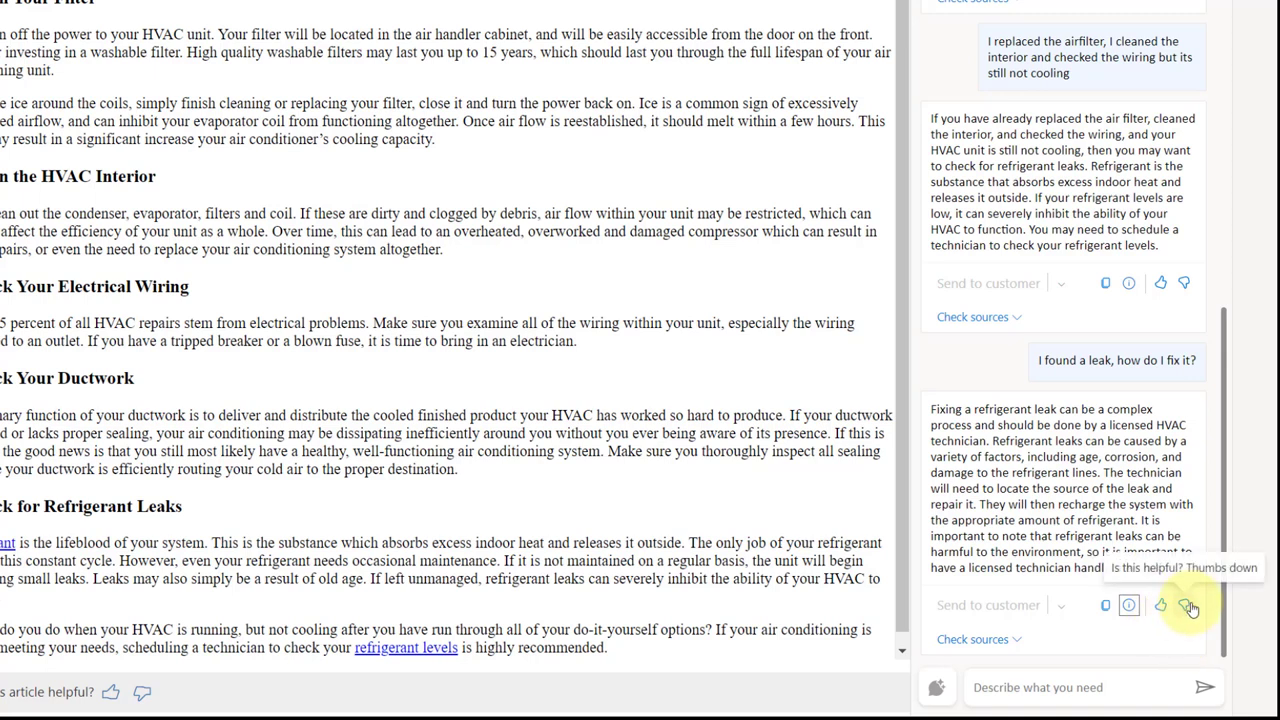
{"action": "left_click", "coordinate": [1161, 606]}
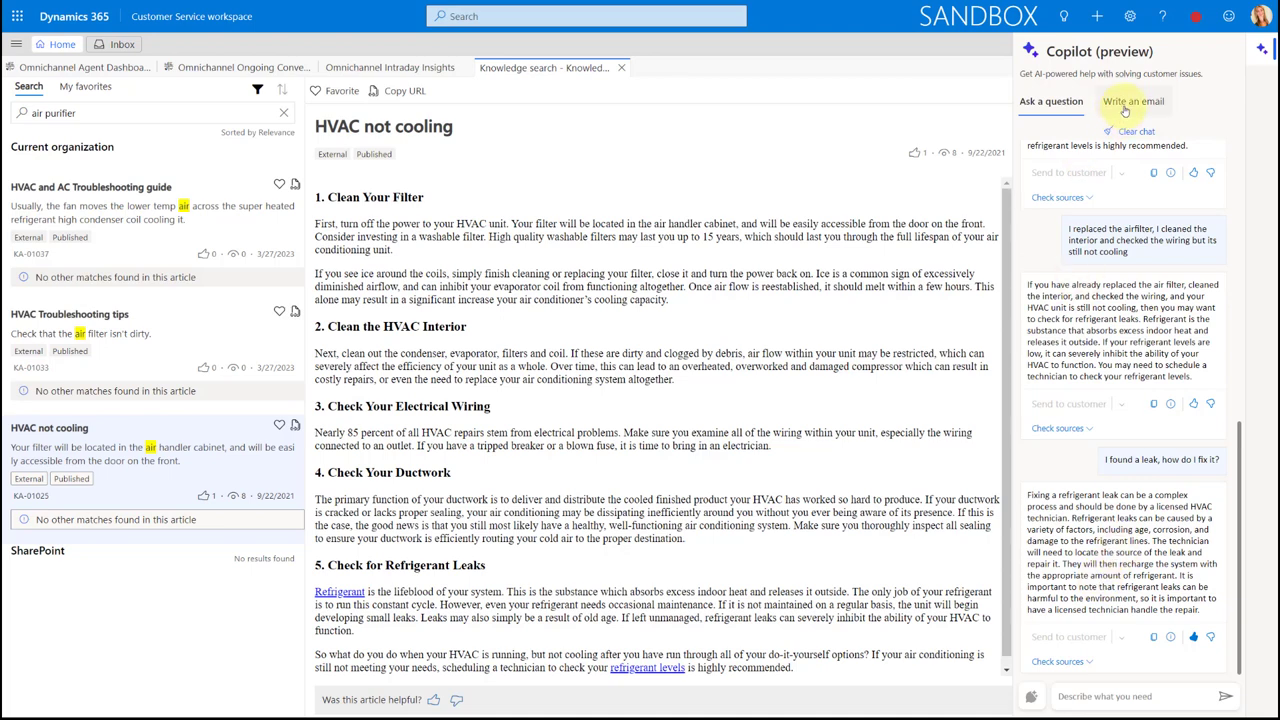
- Open the Issue with Oven email from the inbox and have Copilot draft a problem-resolving reply
{"action": "left_click", "coordinate": [121, 45]}
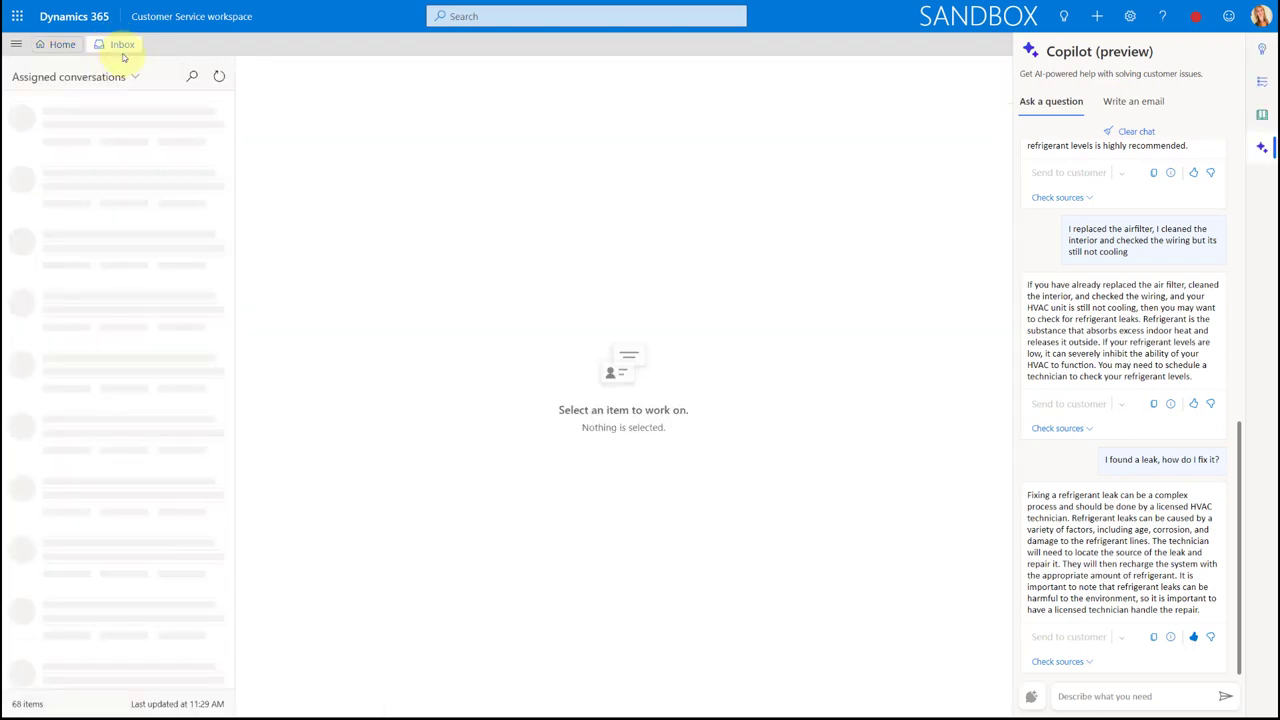
{"action": "left_click", "coordinate": [192, 80]}
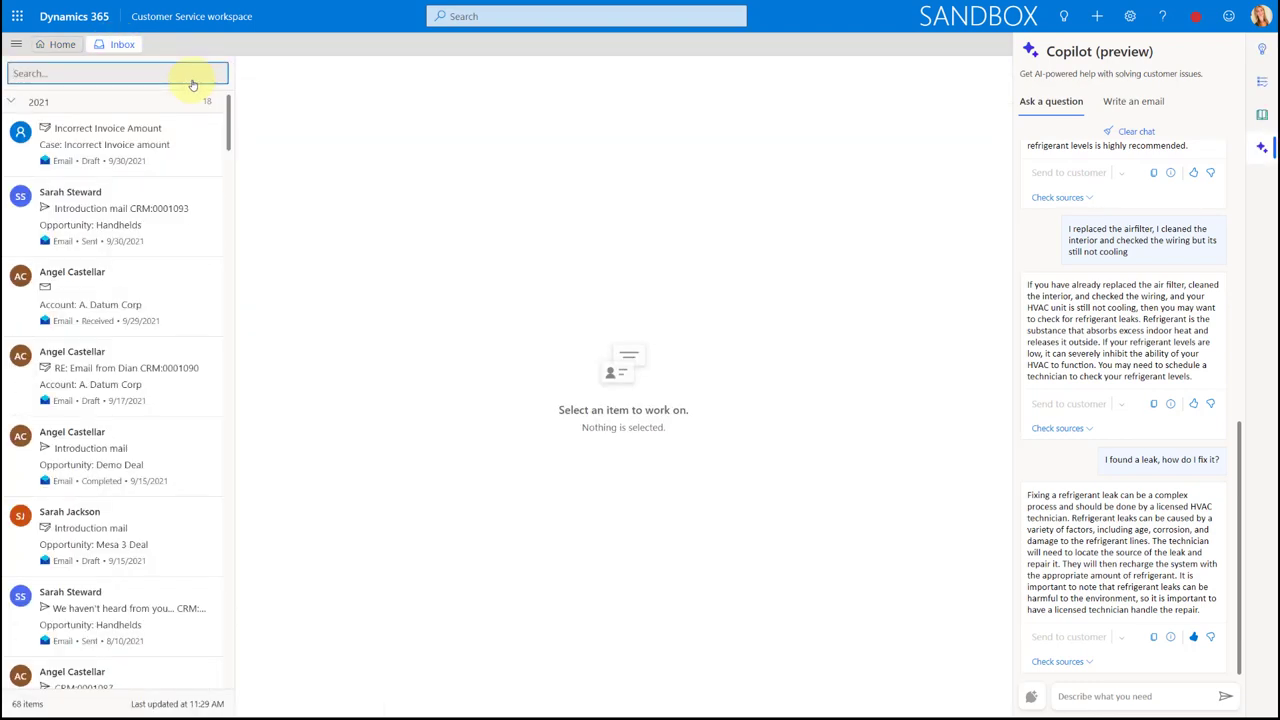
{"action": "type", "text": "fai"}
{"action": "left_click", "coordinate": [145, 143]}
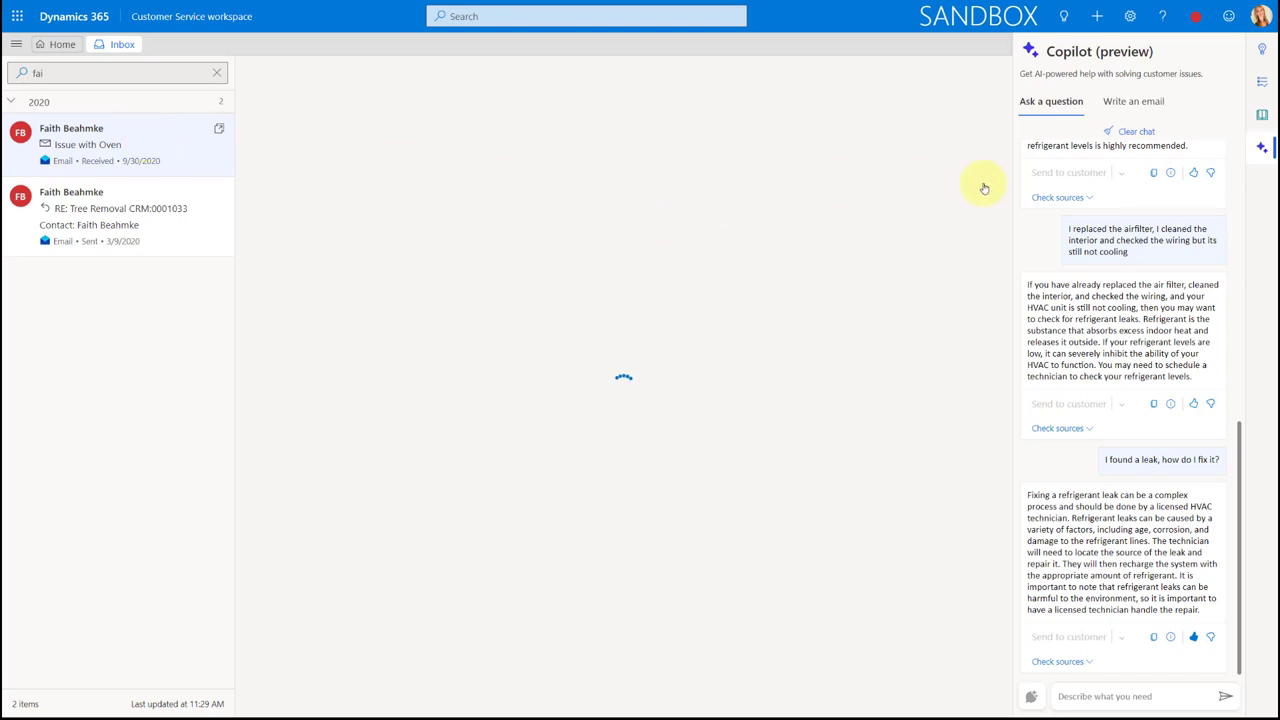
{"action": "left_click", "coordinate": [1133, 104]}
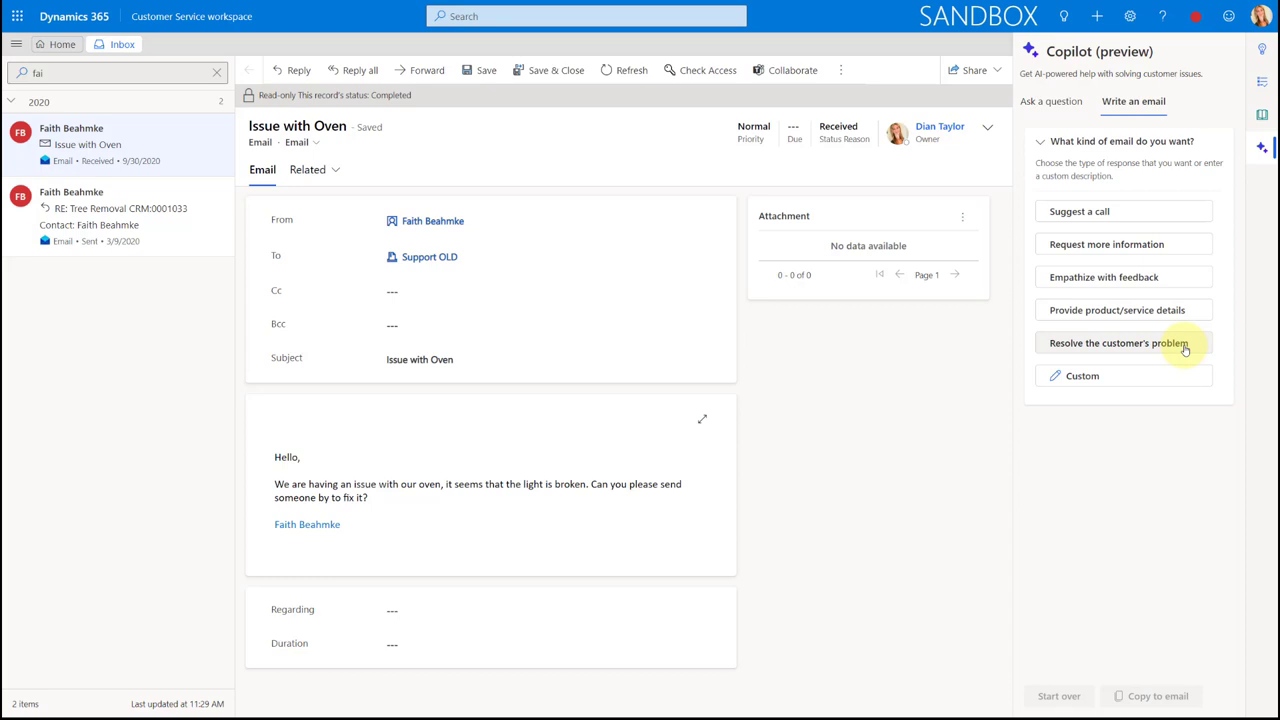
{"action": "left_click", "coordinate": [1185, 350]}
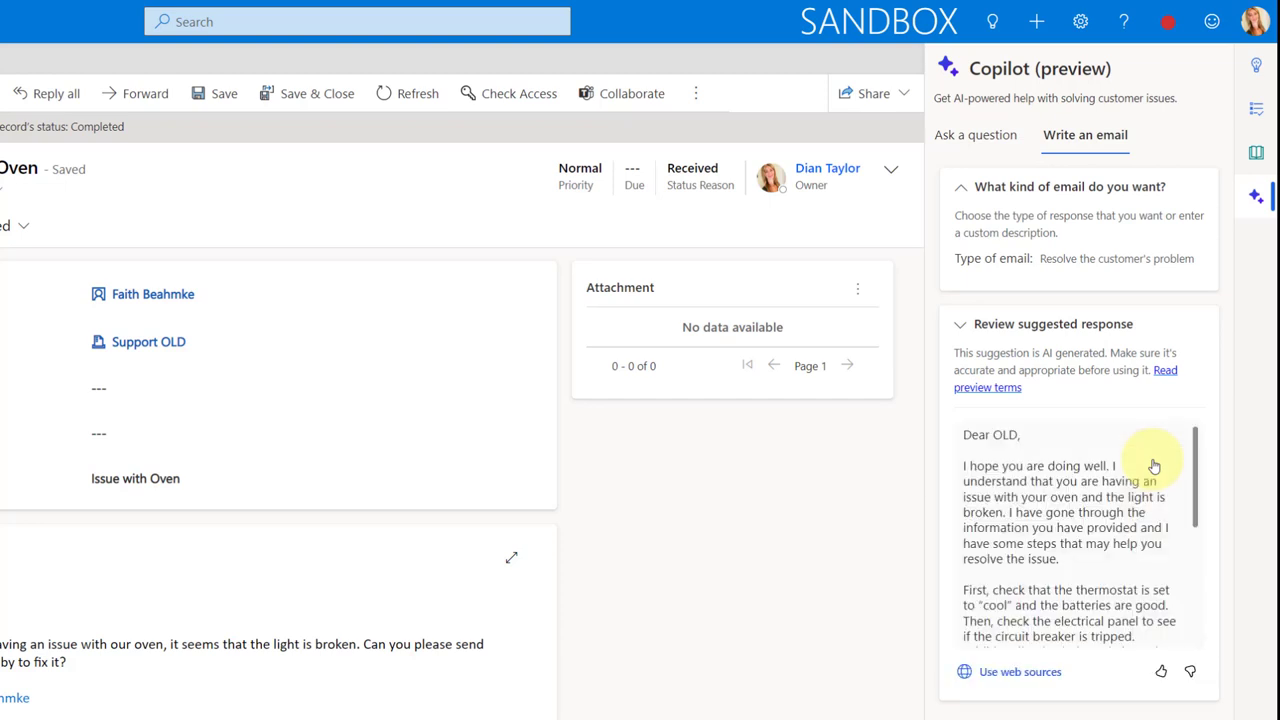
- Replace 'OLD' in the draft's greeting with the customer's first name and review the draft
{"action": "left_click", "coordinate": [996, 434]}
{"action": "double_click", "coordinate": [996, 434]}
{"action": "type", "text": "Faith"}
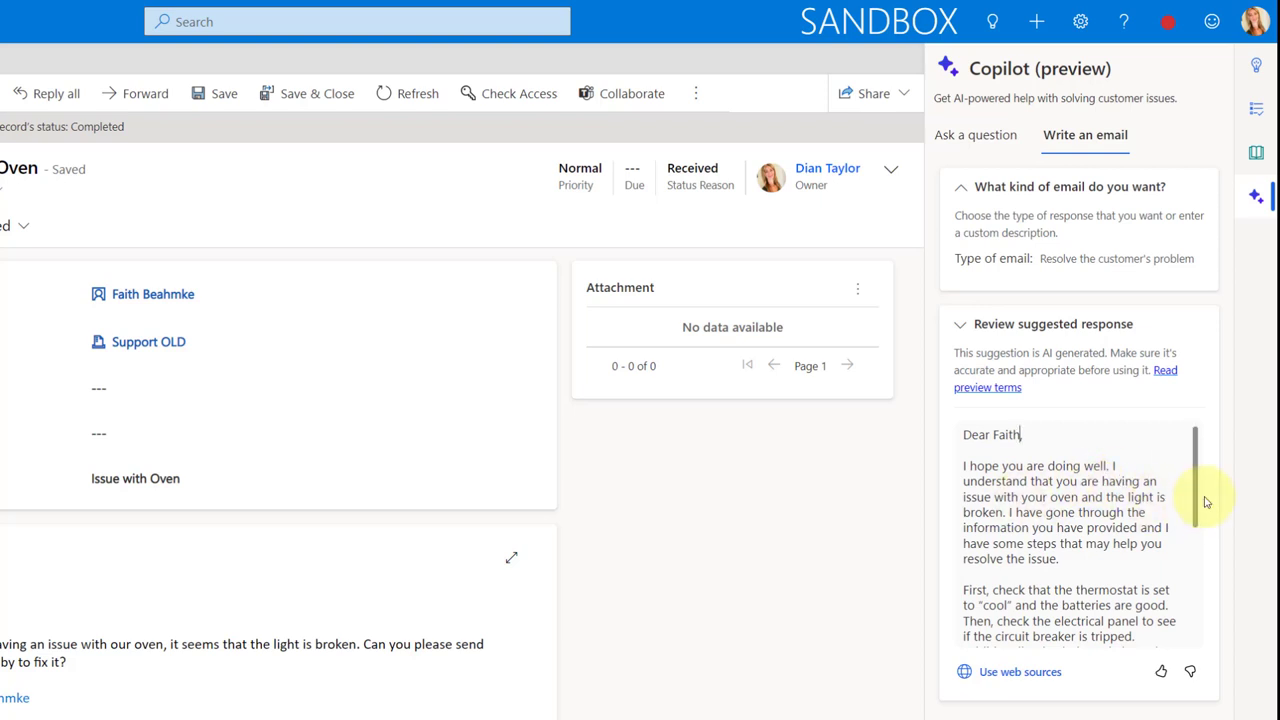
{"action": "left_click_drag", "start_coordinate": [1194, 489], "coordinate": [1197, 623]}
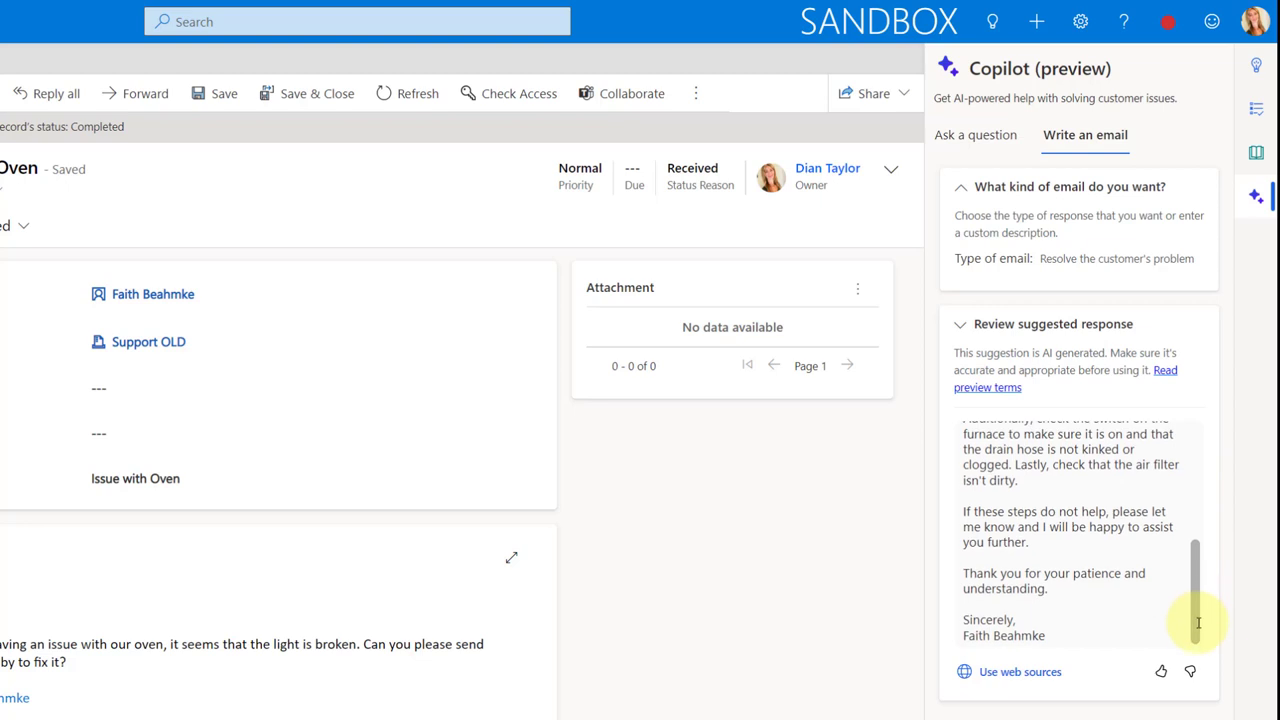
{"action": "scroll", "coordinate": [1100, 600], "scroll_direction": "up", "scroll_amount": 4}
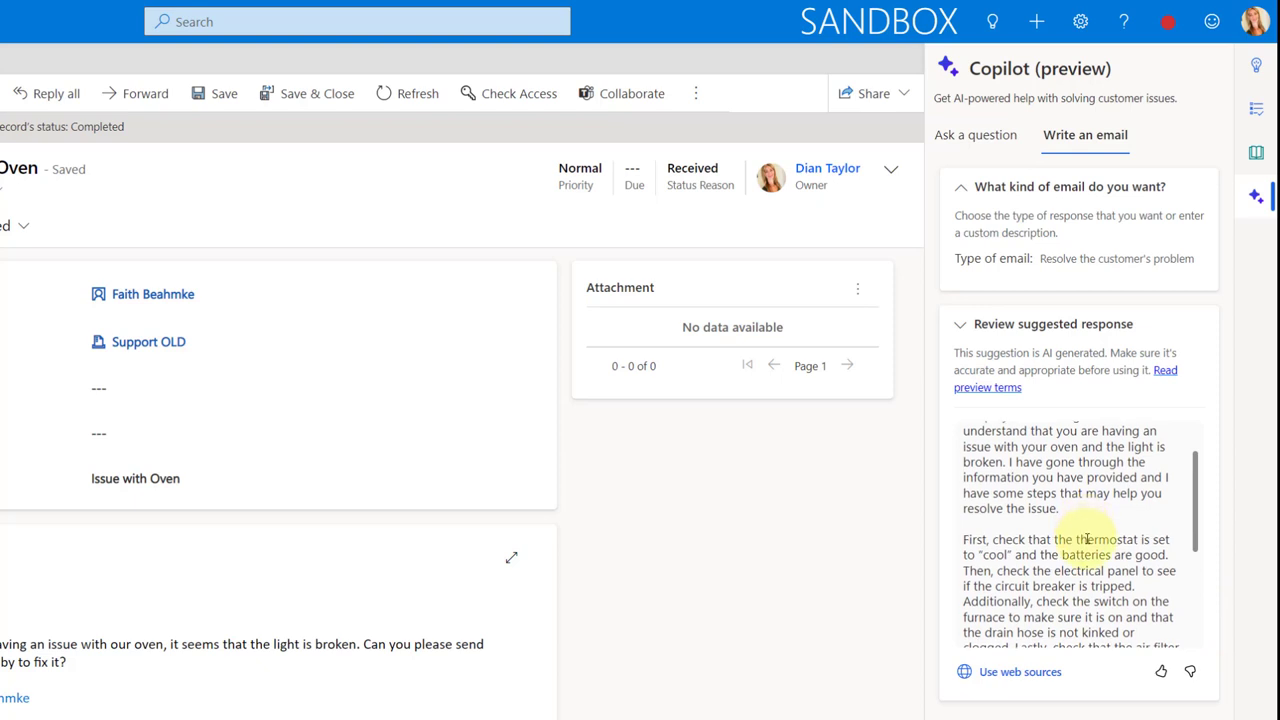
{"action": "scroll", "coordinate": [1090, 525], "scroll_direction": "up", "scroll_amount": 1}
{"action": "left_click_drag", "start_coordinate": [1194, 466], "coordinate": [1194, 514]}
- Search knowledge for 'broken light', then clear the query
{"action": "left_click", "coordinate": [1256, 154]}
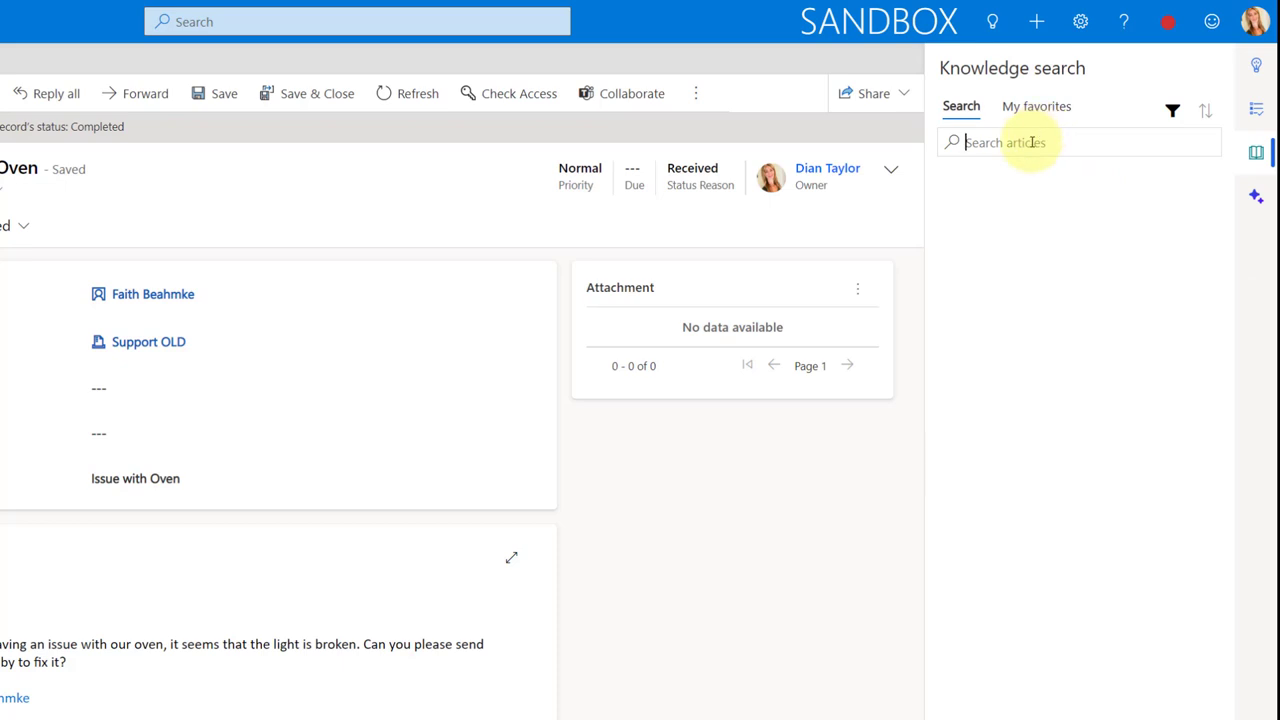
{"action": "type", "text": "broken light"}
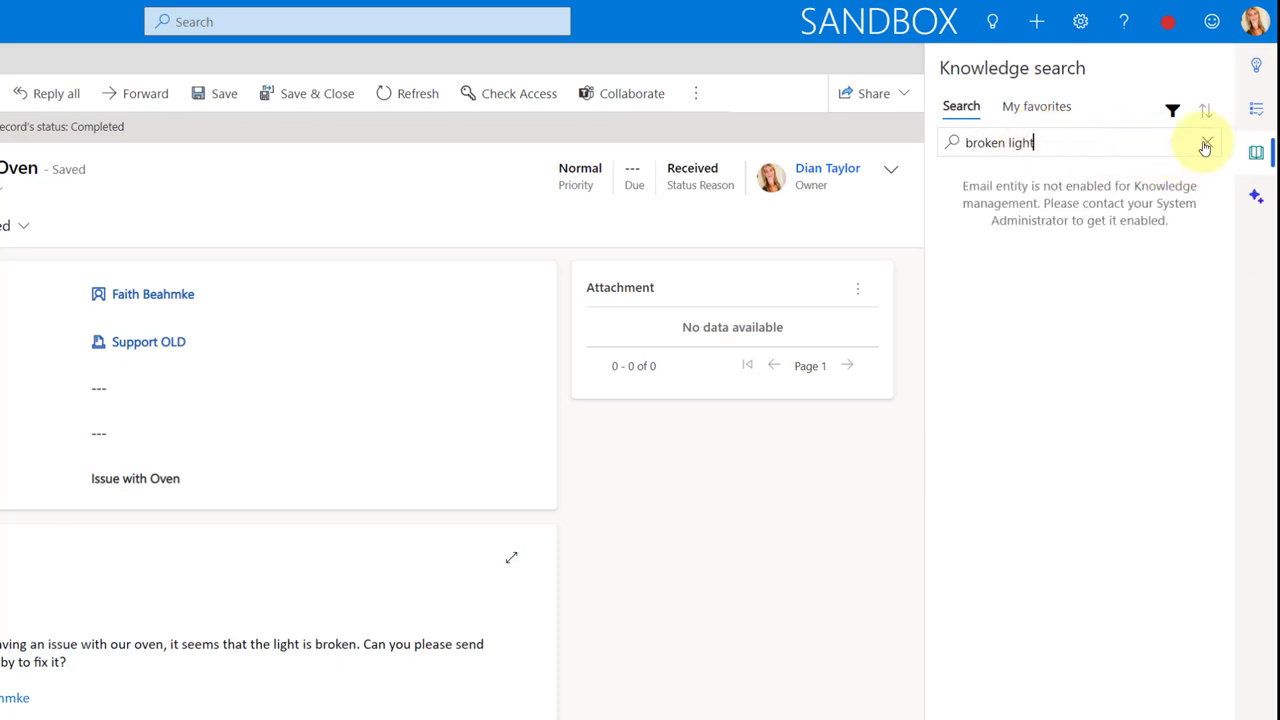
{"action": "left_click", "coordinate": [1208, 142]}
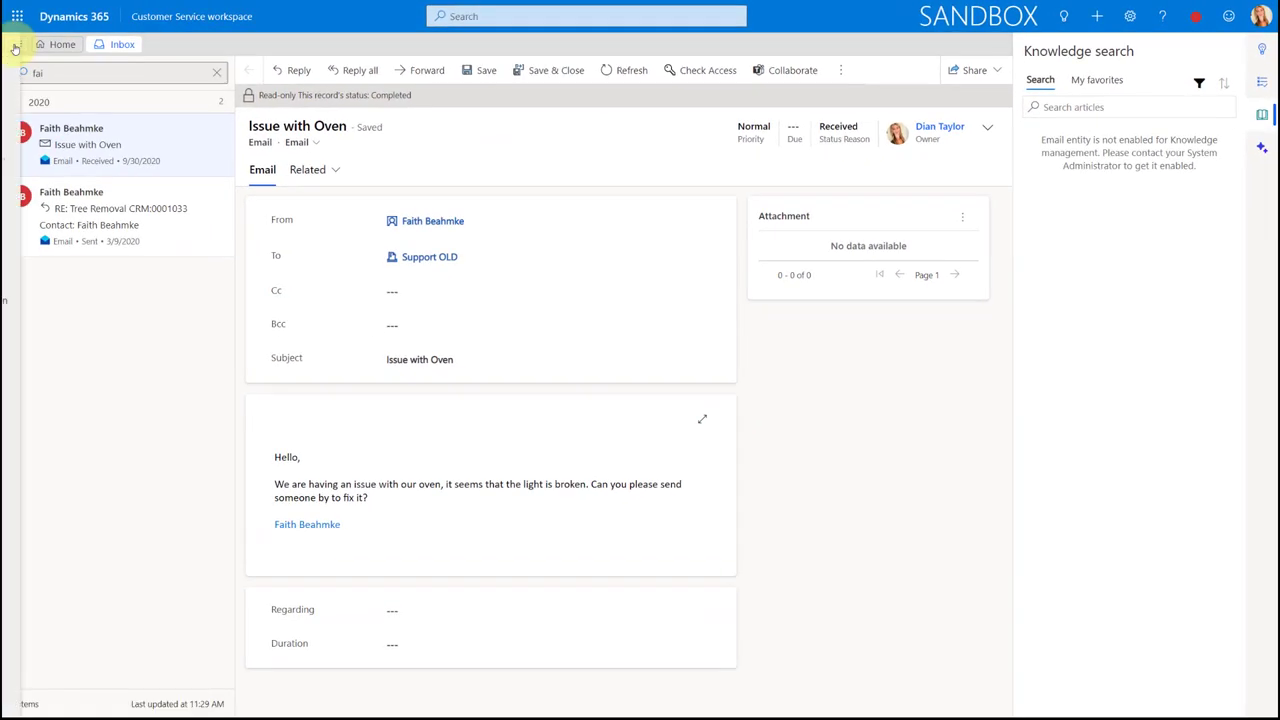
- Filter Knowledge Articles by keyword 'oven', finding Broken Oven Light, then return to Issue with Oven
{"action": "left_click", "coordinate": [15, 45]}
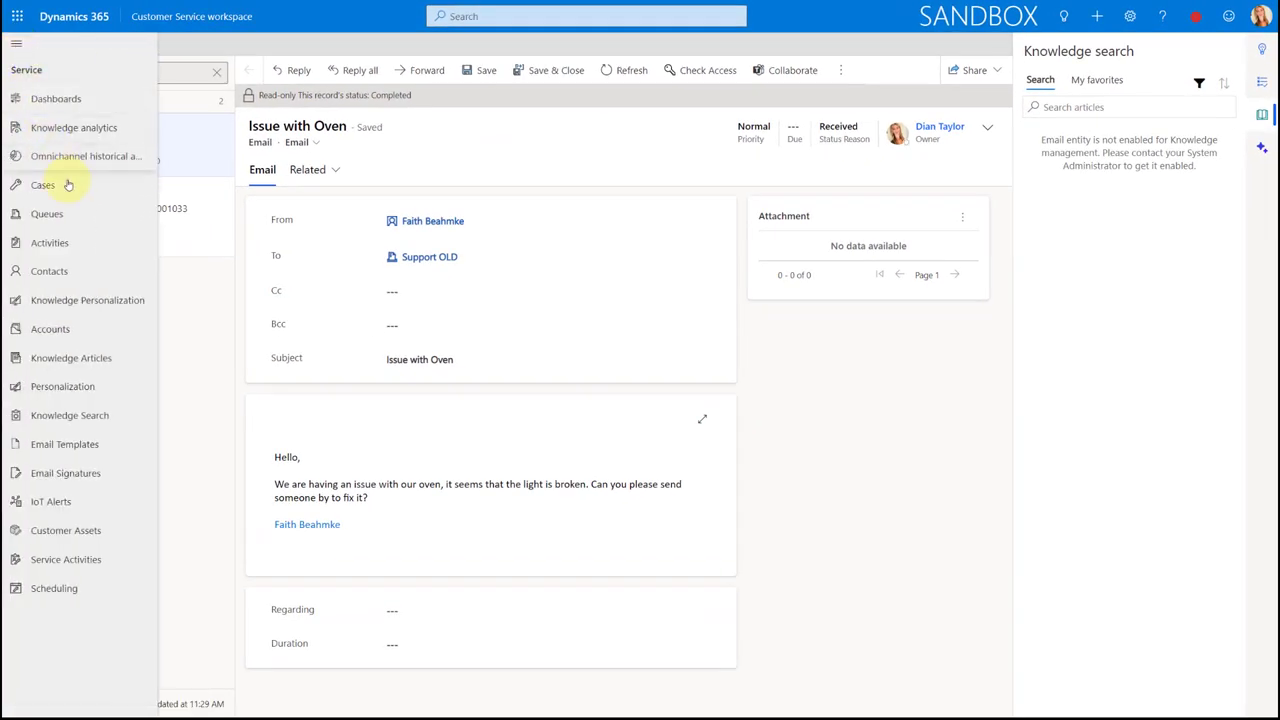
{"action": "left_click", "coordinate": [90, 362]}
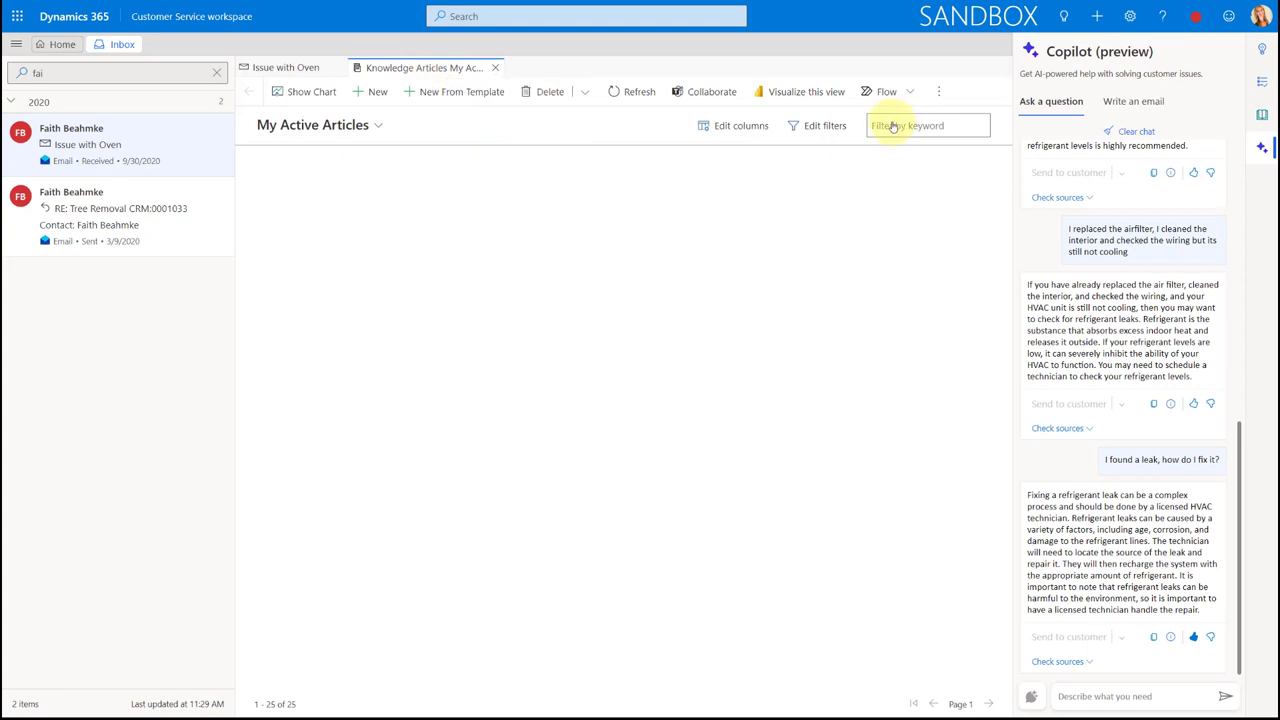
{"action": "left_click", "coordinate": [886, 124]}
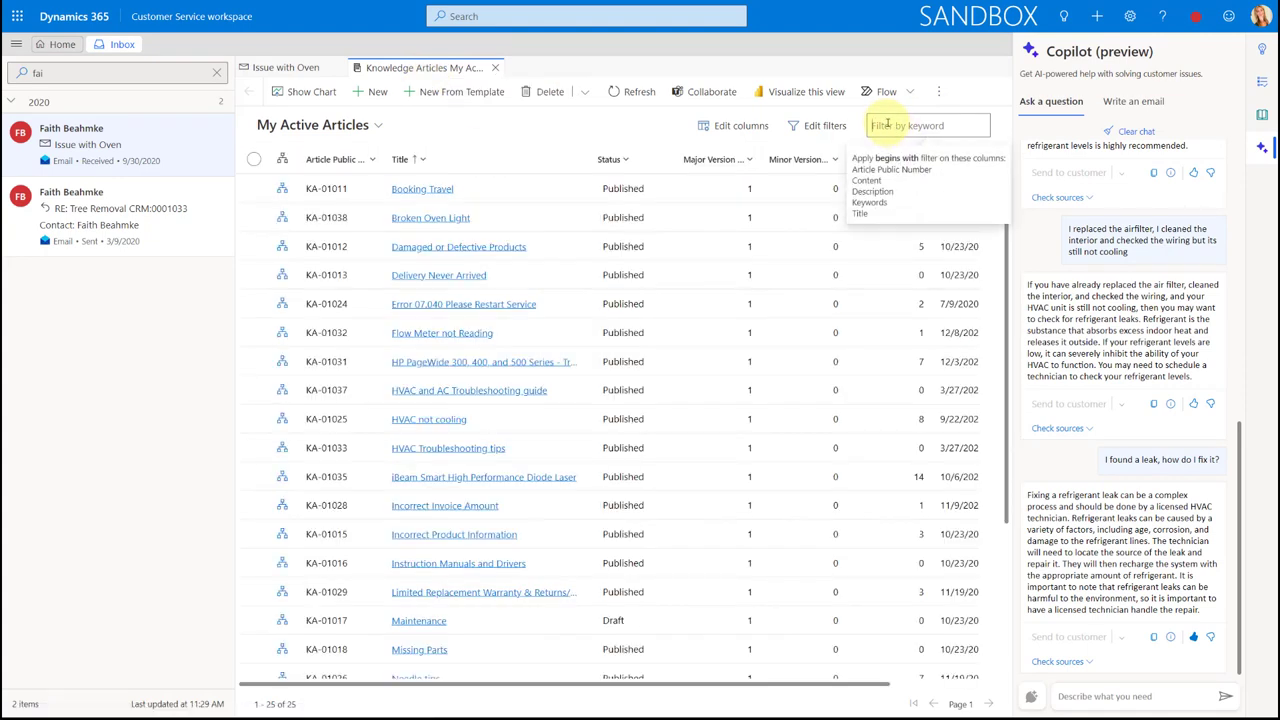
{"action": "type", "text": "oven"}
{"action": "key", "text": "Return"}
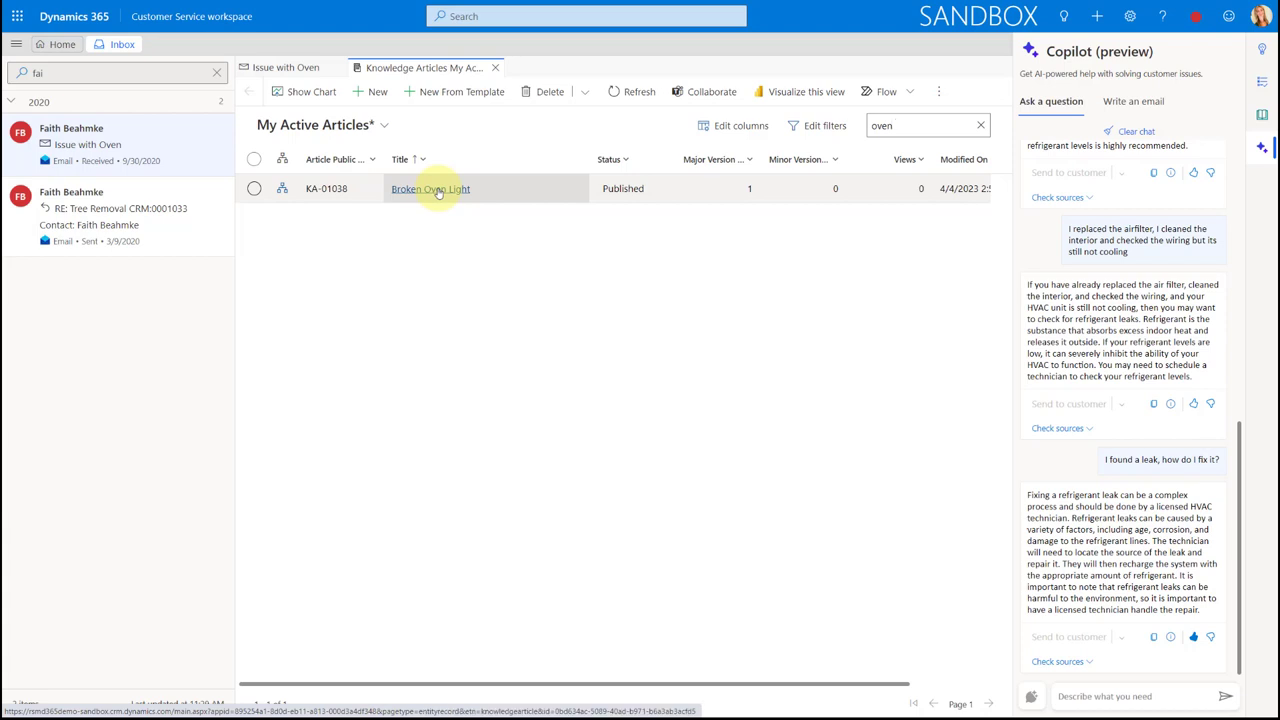
{"action": "left_click", "coordinate": [287, 69]}
{"action": "scroll", "coordinate": [1140, 435], "scroll_direction": "down", "scroll_amount": 5}
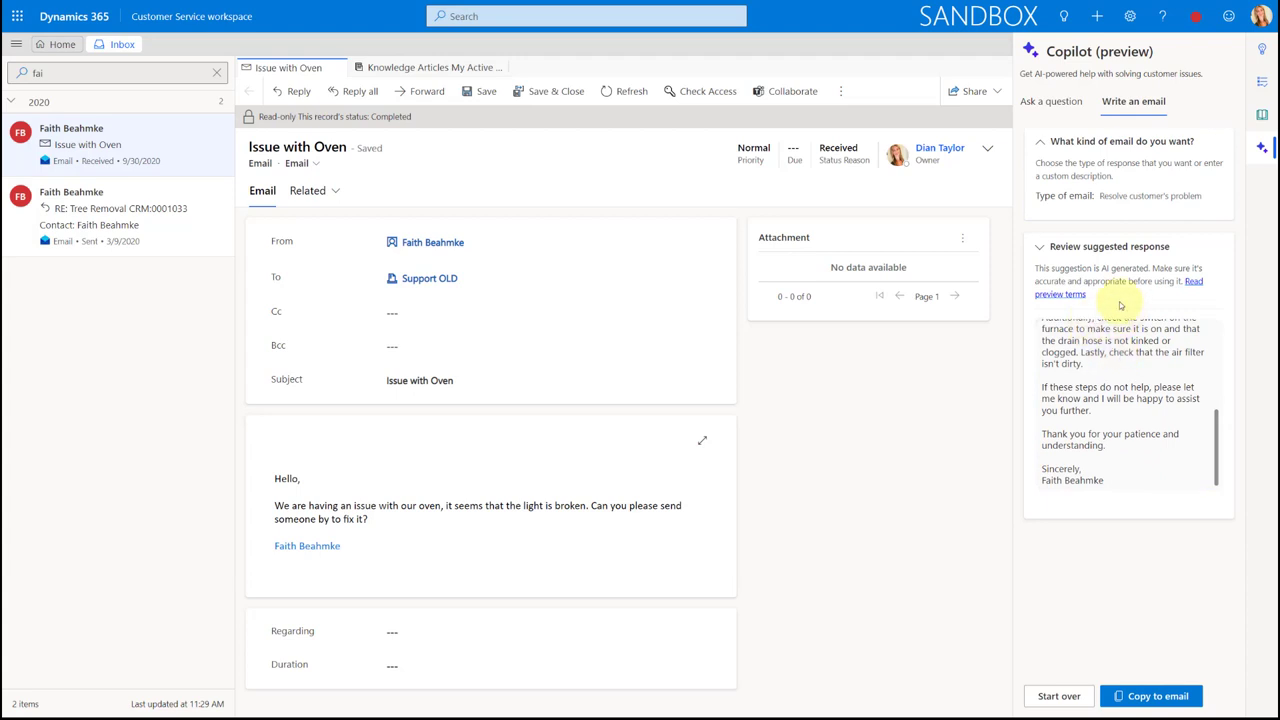
- Start over and generate a Request more information email asking for model and serial number, then copy it to the email
{"action": "left_click", "coordinate": [1062, 697]}
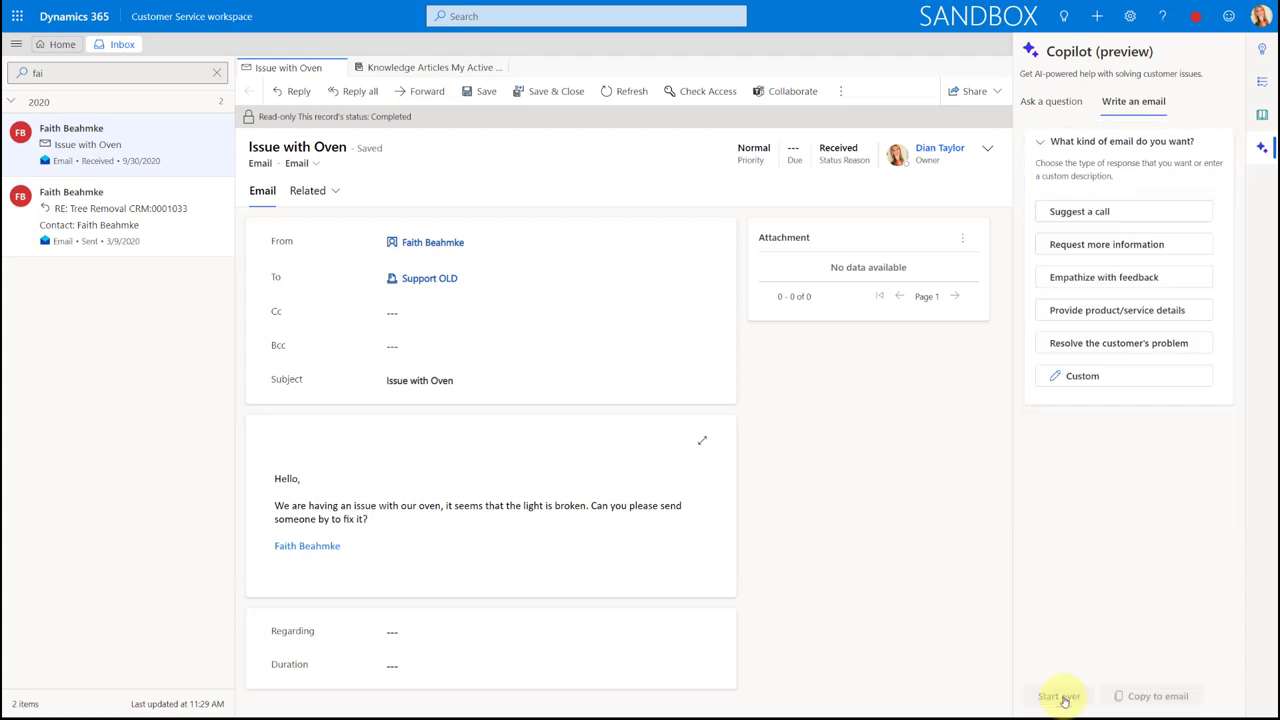
{"action": "left_click", "coordinate": [1083, 378]}
{"action": "left_click", "coordinate": [1071, 437]}
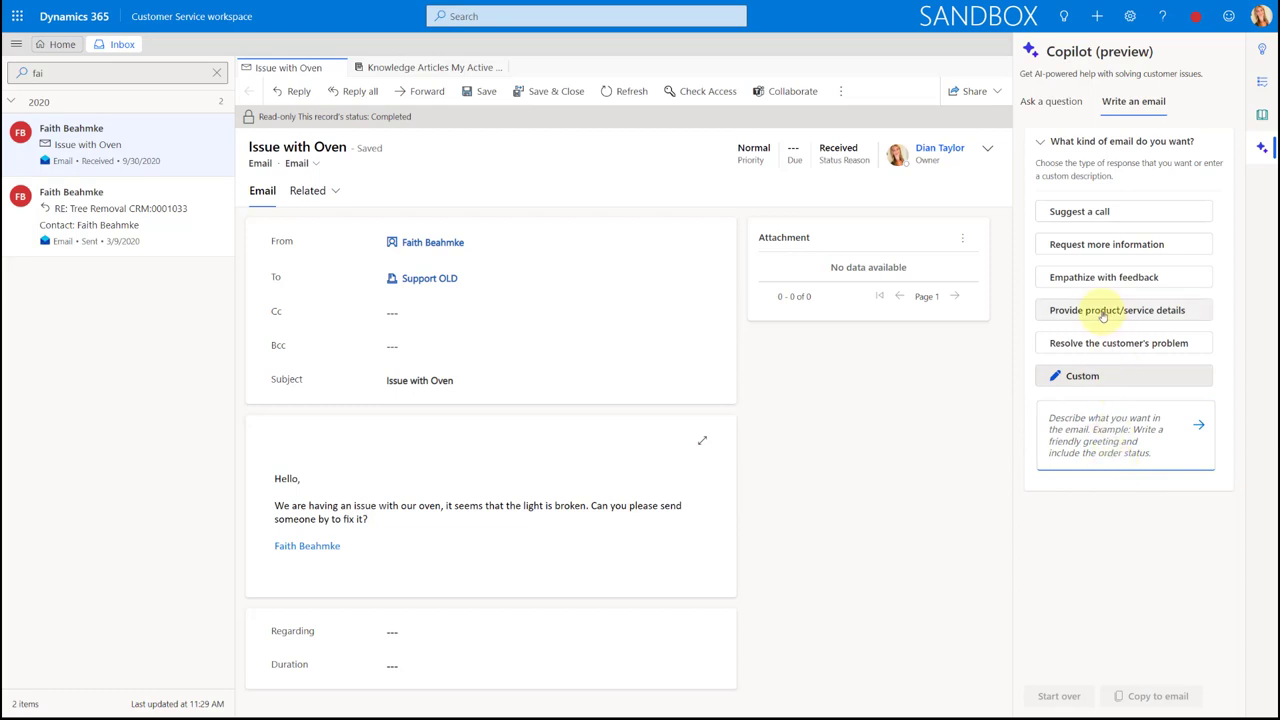
{"action": "left_click", "coordinate": [1100, 247]}
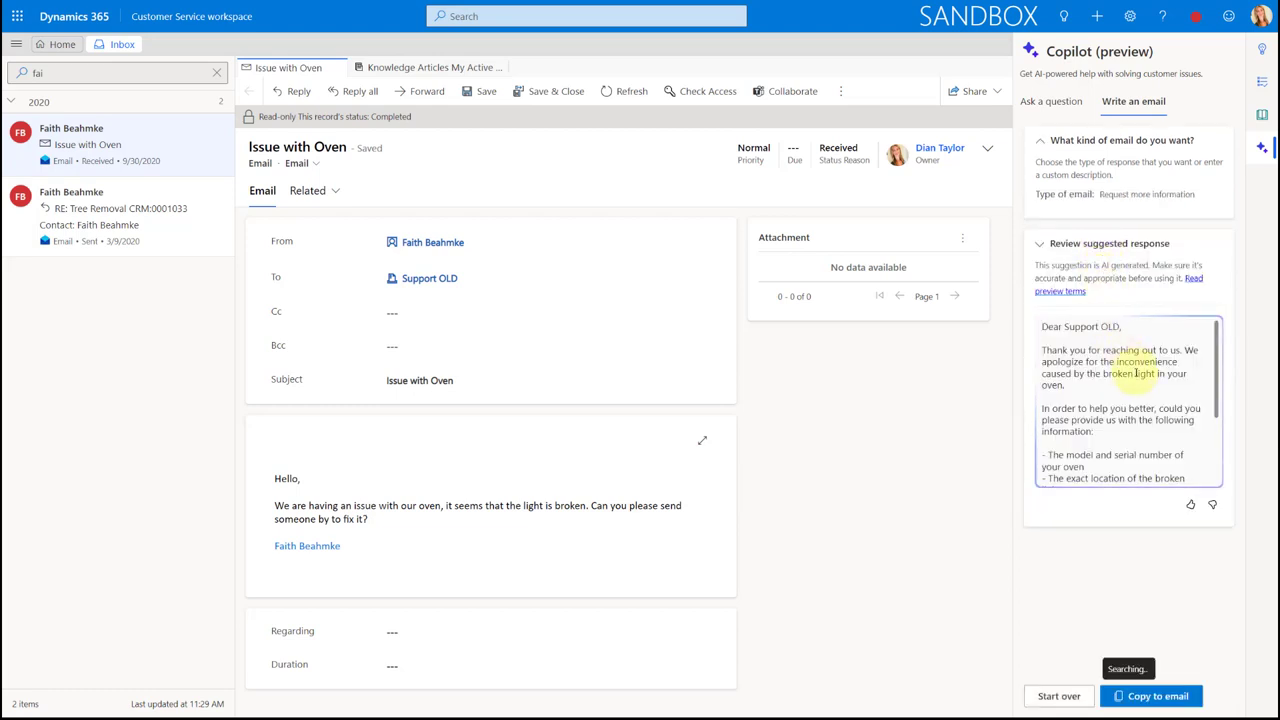
{"action": "scroll", "coordinate": [1136, 369], "scroll_direction": "down", "scroll_amount": 3}
{"action": "scroll", "coordinate": [1136, 369], "scroll_direction": "up", "scroll_amount": 3}
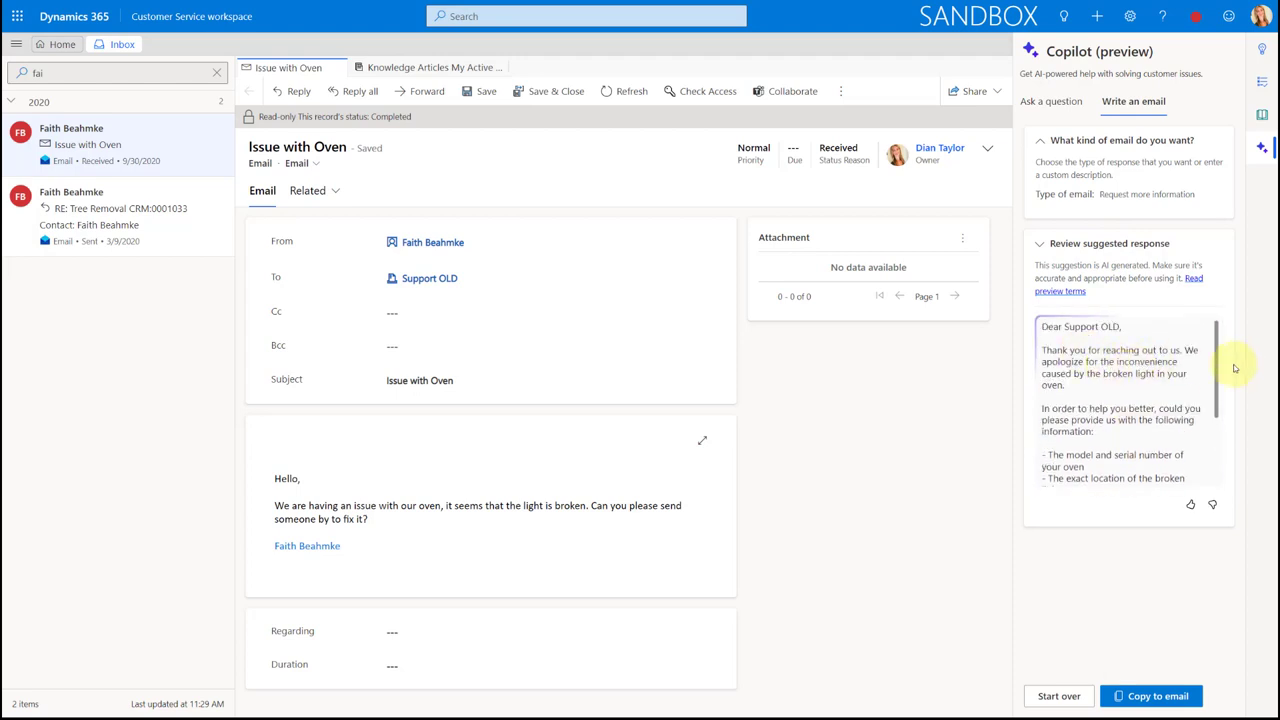
{"action": "left_click_drag", "start_coordinate": [1217, 355], "coordinate": [1218, 412]}
{"action": "scroll", "coordinate": [1109, 450], "scroll_direction": "down", "scroll_amount": 1}
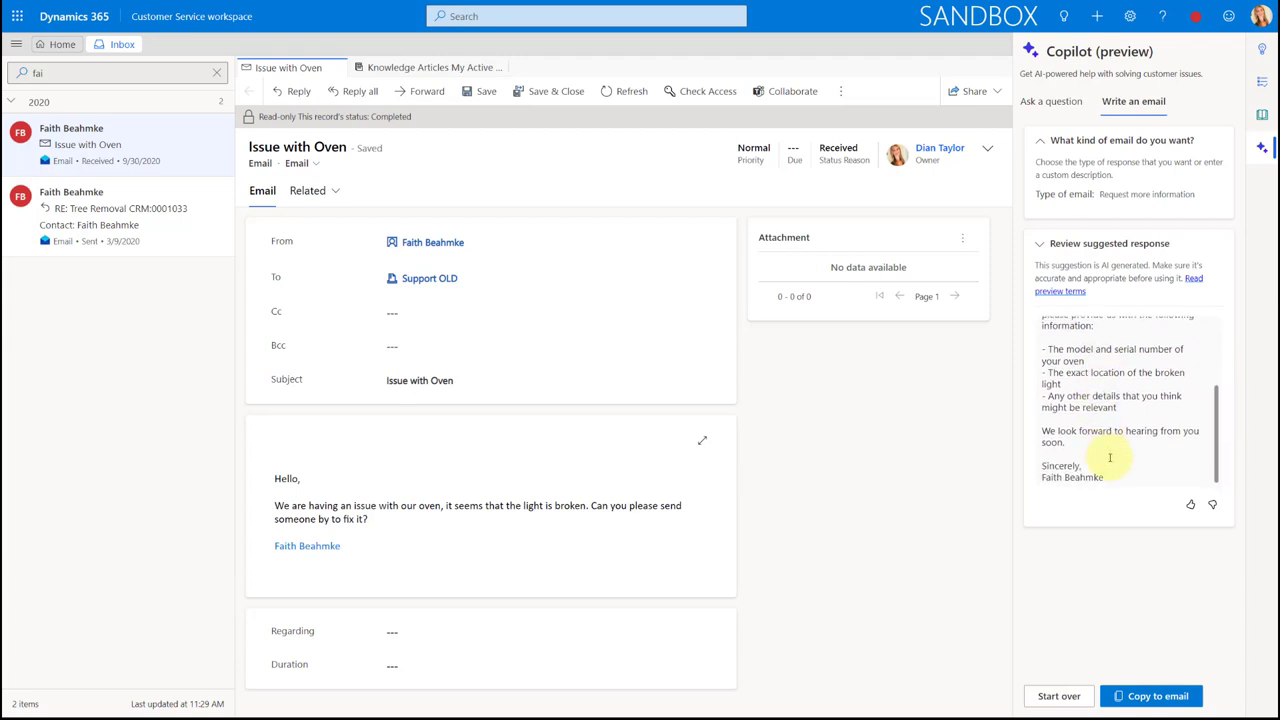
{"action": "left_click", "coordinate": [1150, 698]}
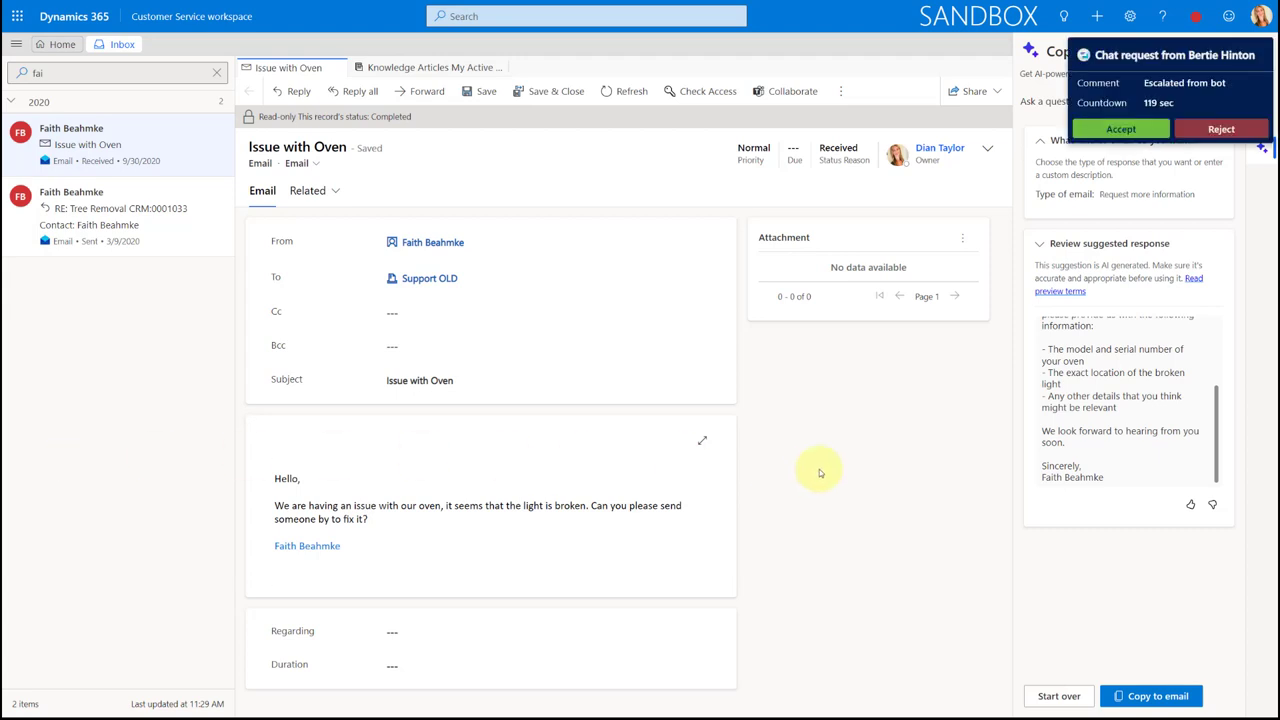
- Accept the escalated chat notification, opening the New Conversation tab with transcript and contact details
{"action": "left_click", "coordinate": [1125, 131]}
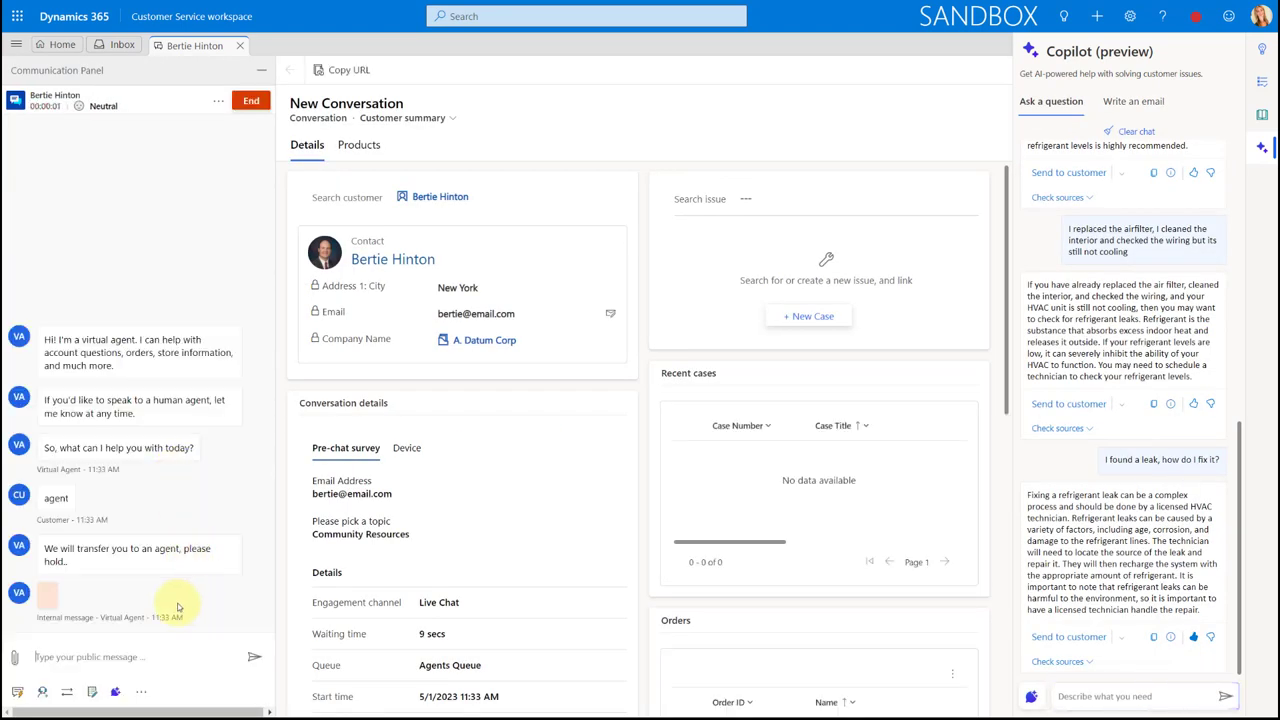
- Send the customer the 'hello' quick reply greeting using /q
{"action": "left_click", "coordinate": [108, 660]}
{"action": "type", "text": "/q hello"}
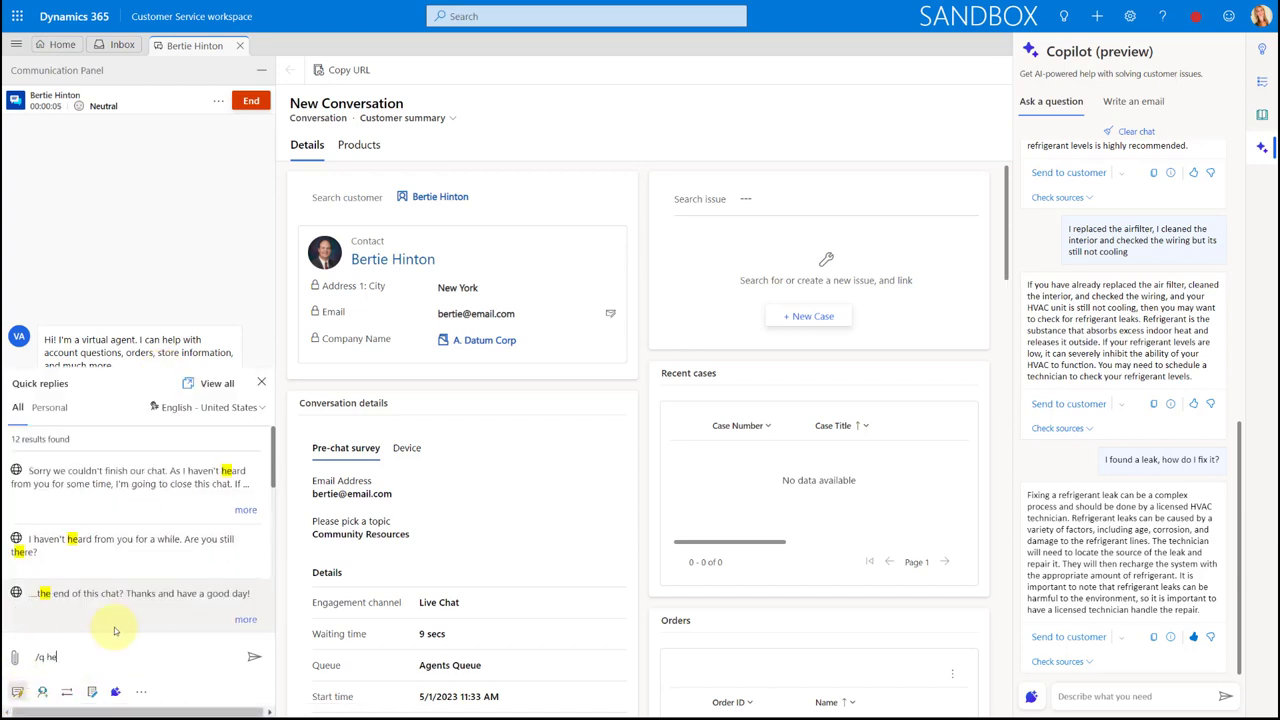
{"action": "left_click", "coordinate": [158, 551]}
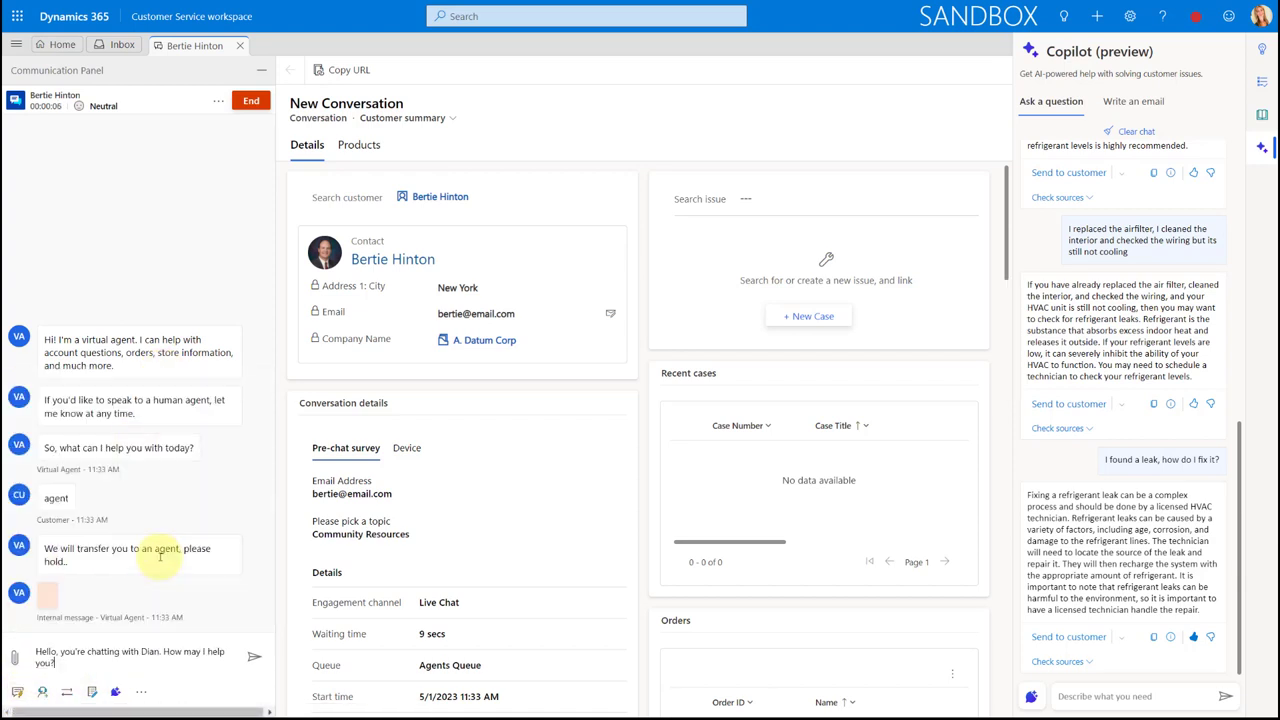
{"action": "left_click", "coordinate": [254, 657]}
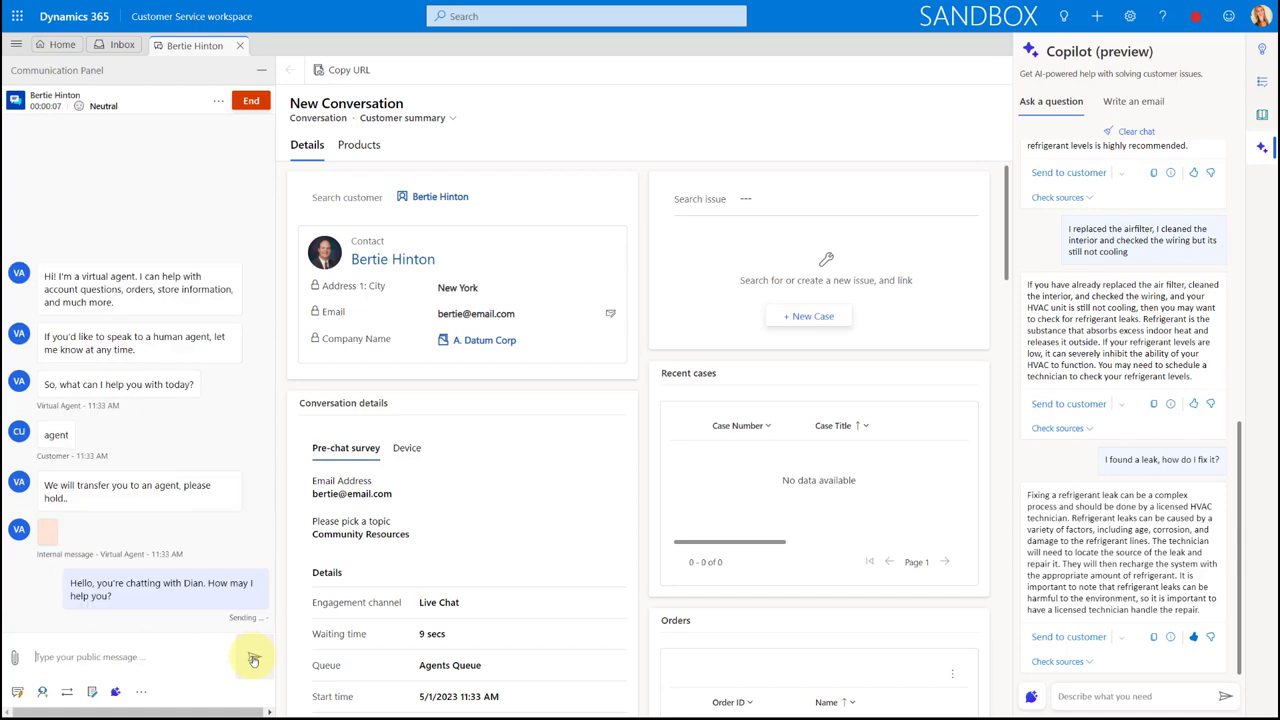
- Clear the old Copilot chat and ask the customer to describe the issue they're having
{"action": "left_click", "coordinate": [1140, 131]}
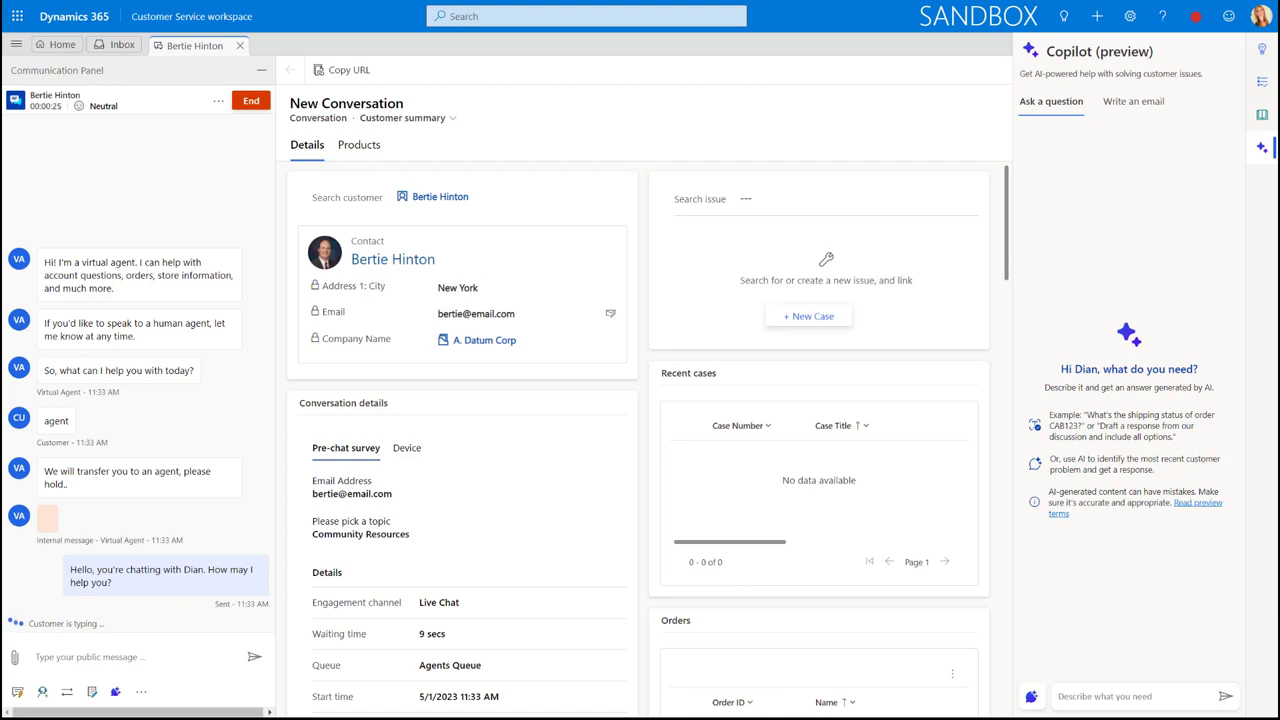
{"action": "left_click", "coordinate": [87, 657]}
{"action": "type", "text": "can you describe the issue yo"}
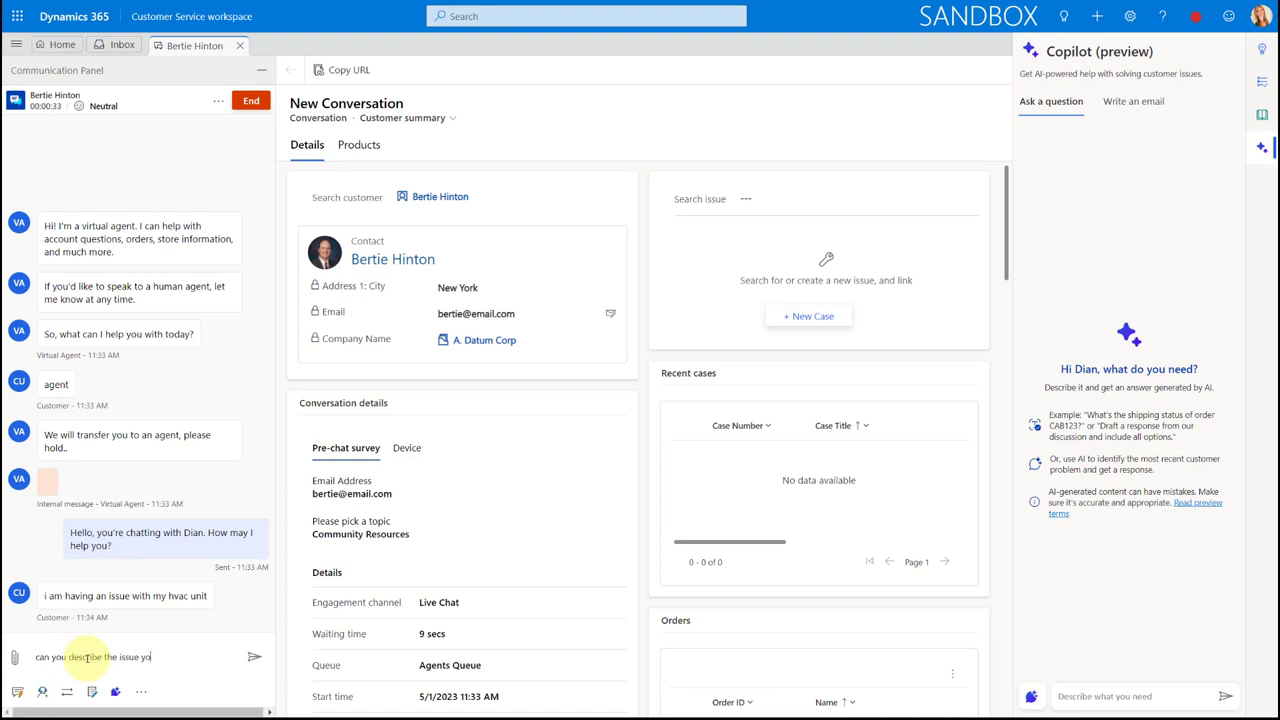
{"action": "type", "text": "ur'e having?"}
{"action": "key", "text": "Return"}
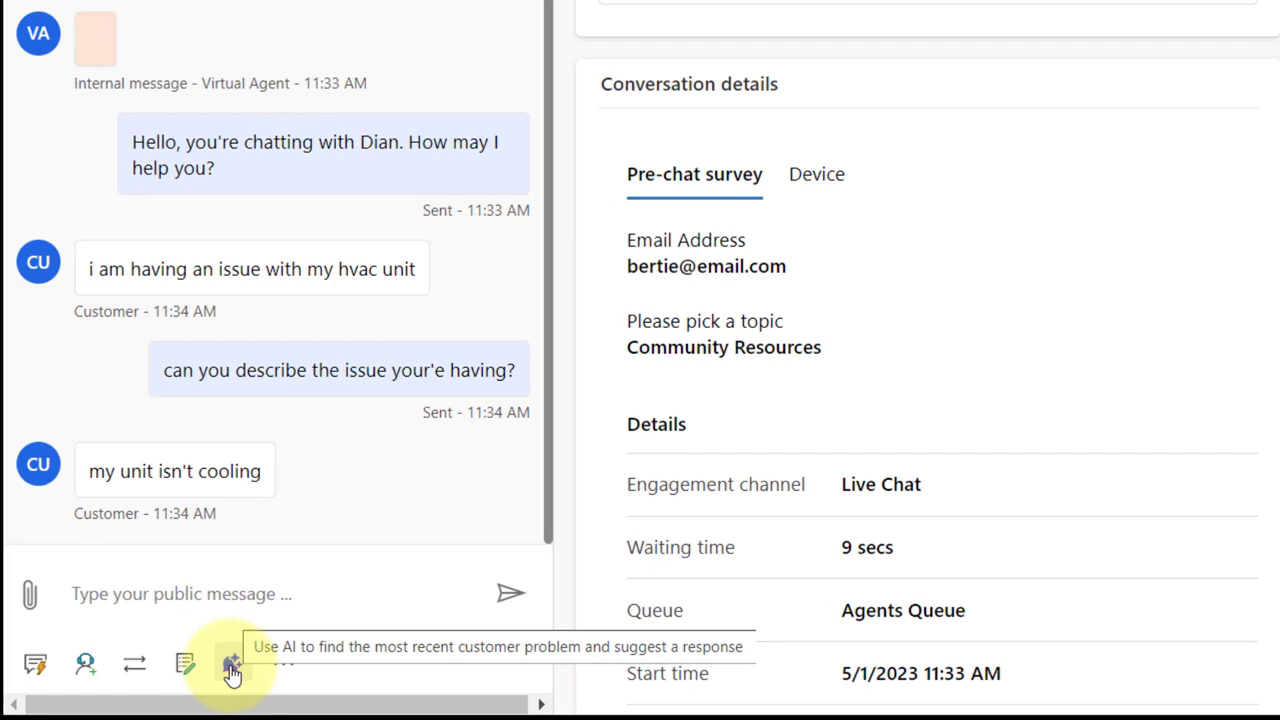
- Get a Copilot suggested reply, cut its closing technician paragraph and blank line, and check its sources
{"action": "left_click", "coordinate": [232, 666]}
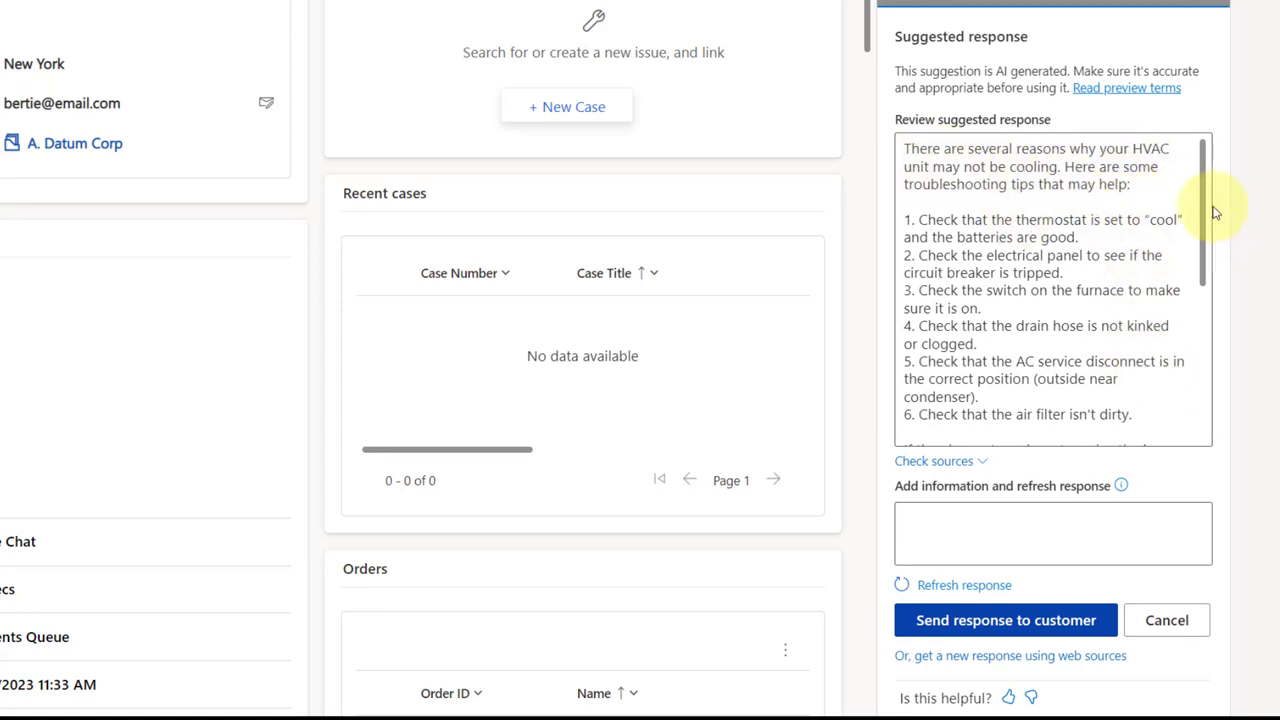
{"action": "left_click_drag", "start_coordinate": [1200, 206], "coordinate": [1171, 390]}
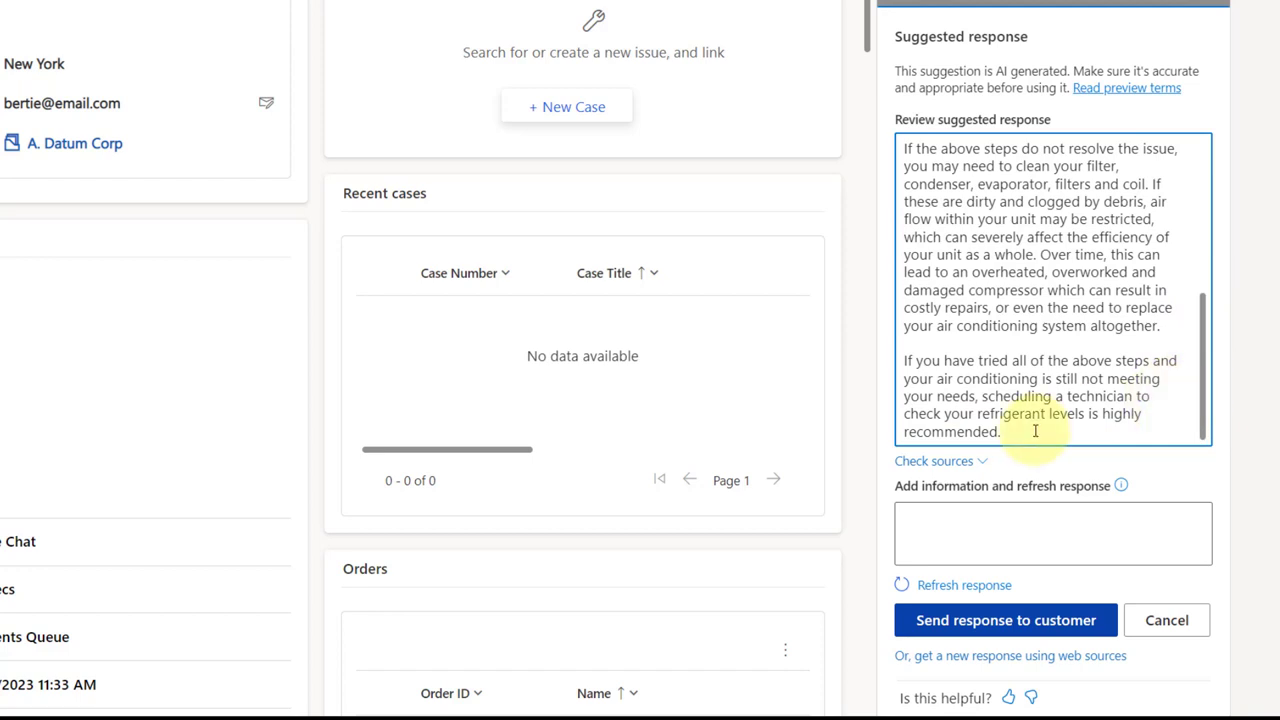
{"action": "left_click_drag", "start_coordinate": [1001, 432], "coordinate": [904, 382]}
{"action": "left_click", "coordinate": [1176, 387]}
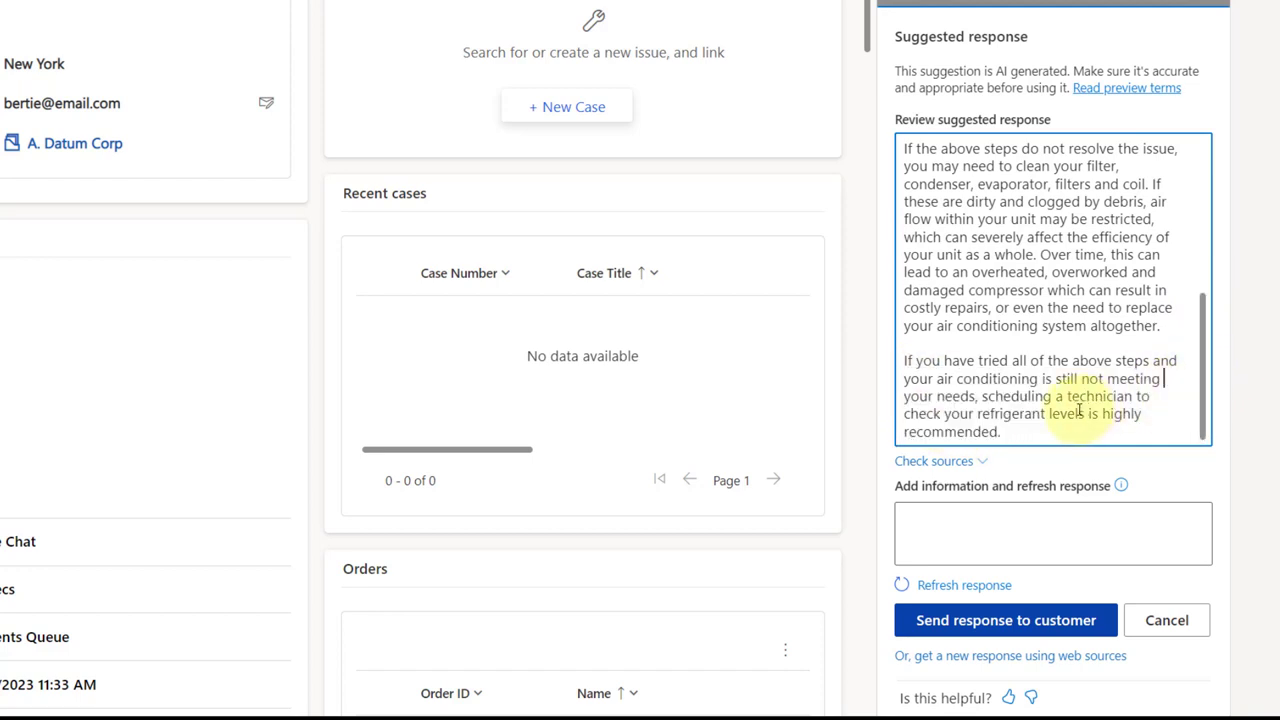
{"action": "left_click_drag", "start_coordinate": [1003, 432], "coordinate": [908, 357]}
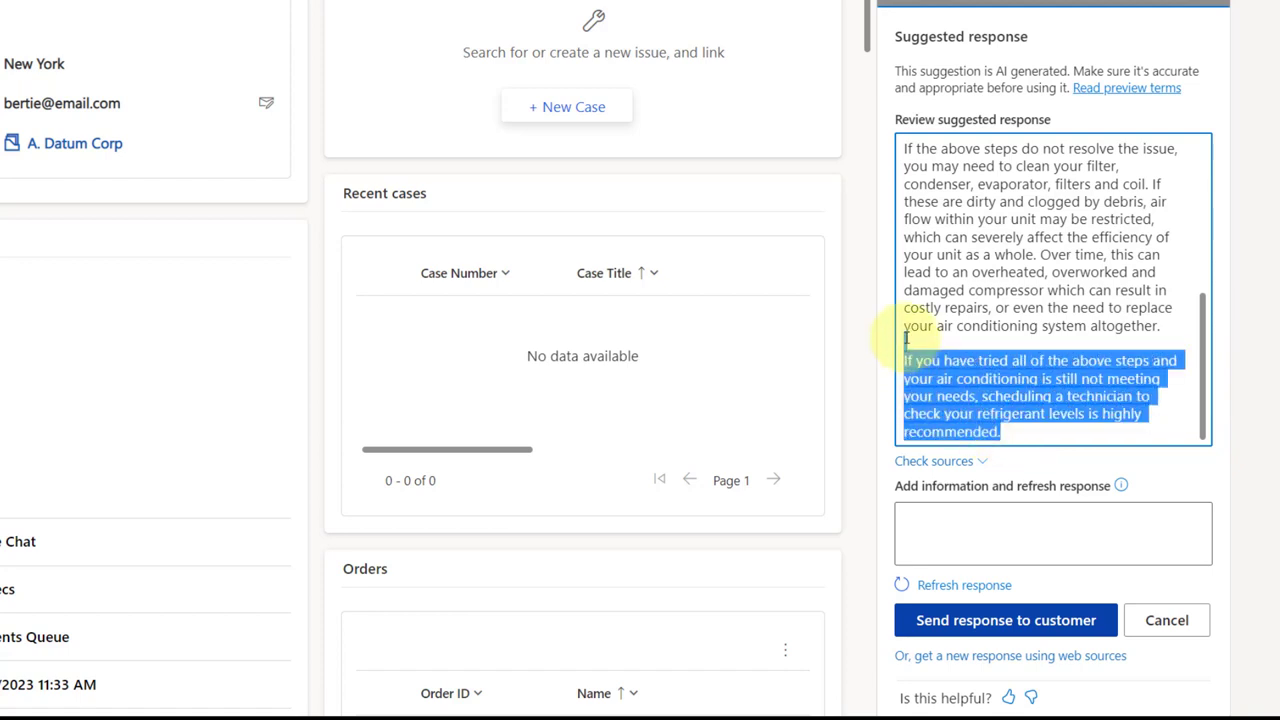
{"action": "key", "text": "BackSpace"}
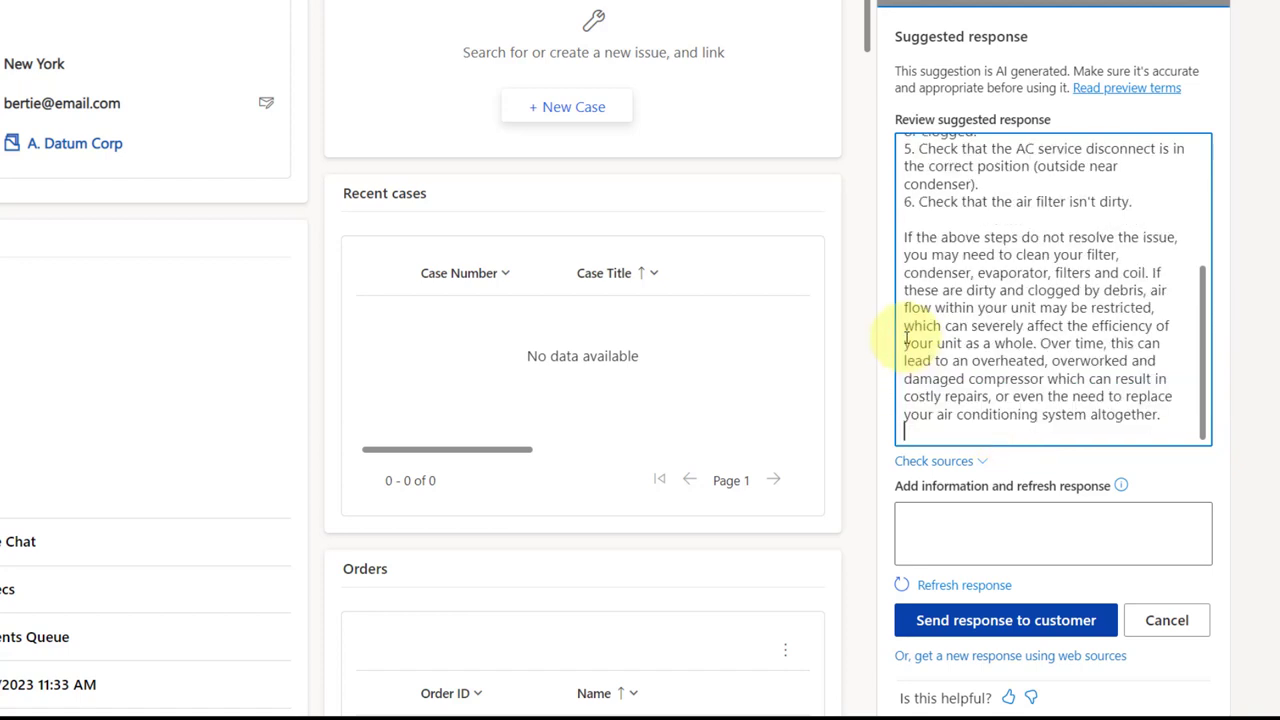
{"action": "key", "text": "BackSpace"}
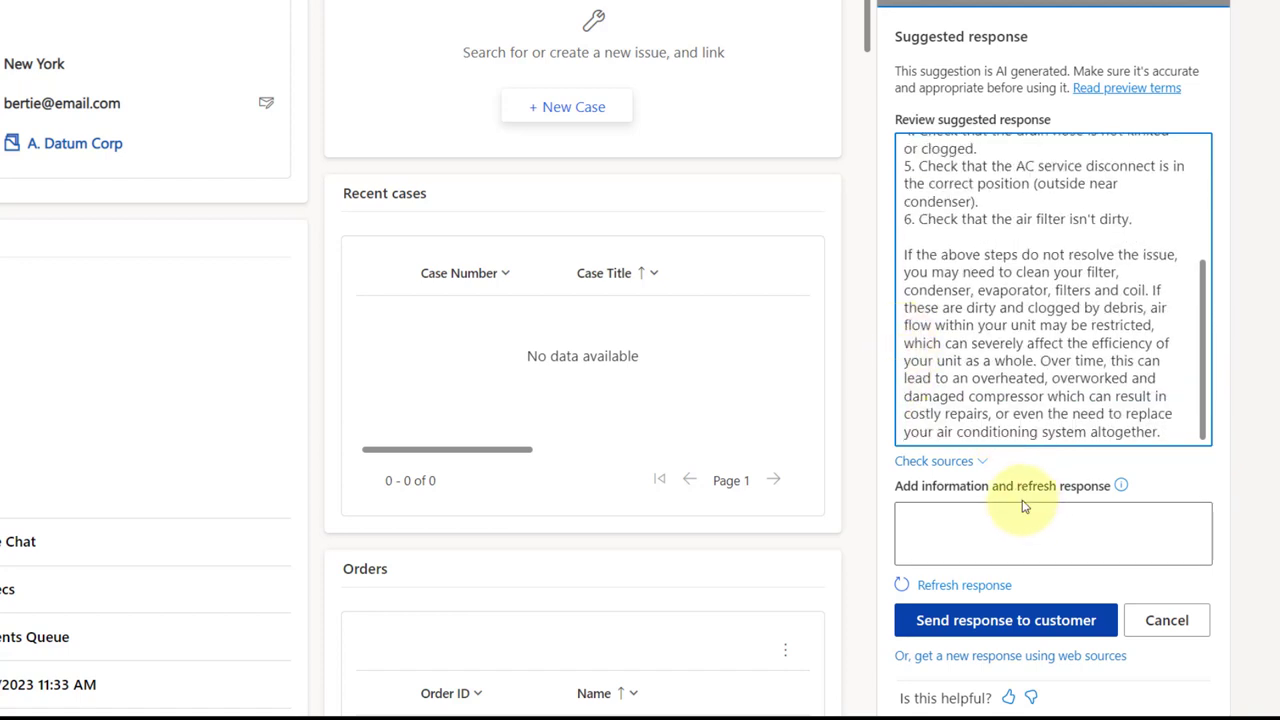
{"action": "left_click", "coordinate": [979, 462]}
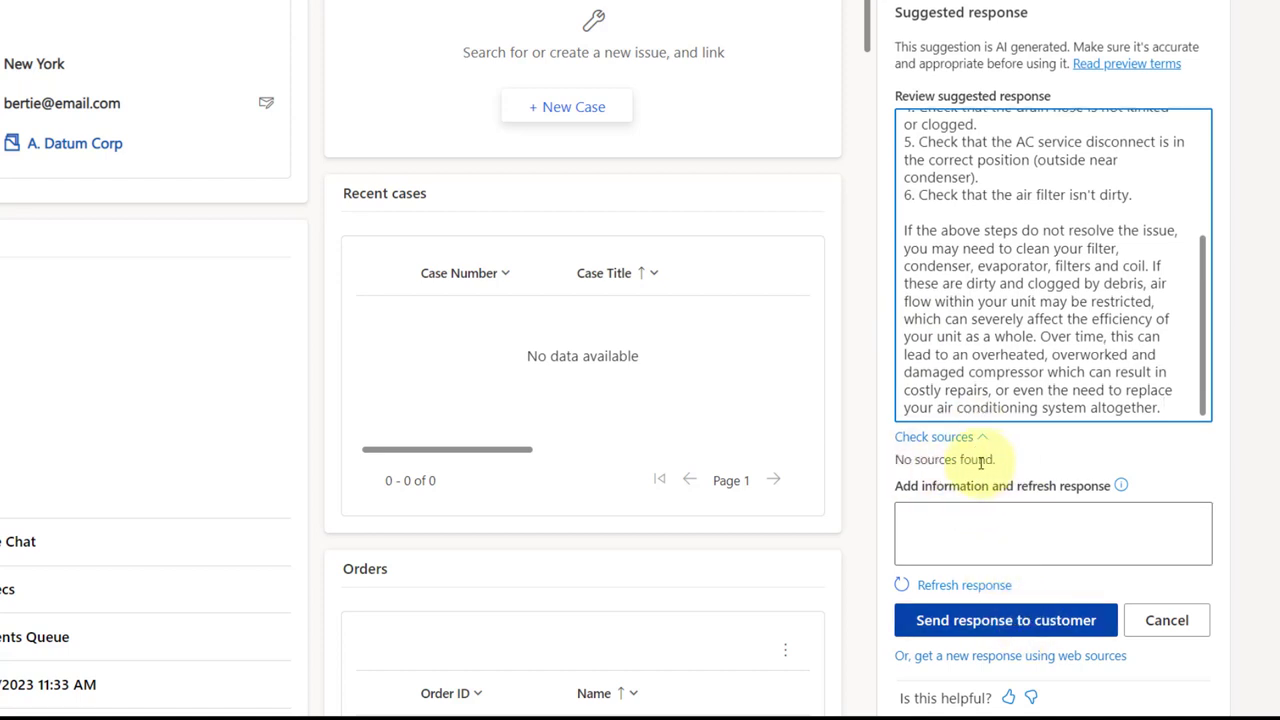
{"action": "left_click", "coordinate": [982, 438]}
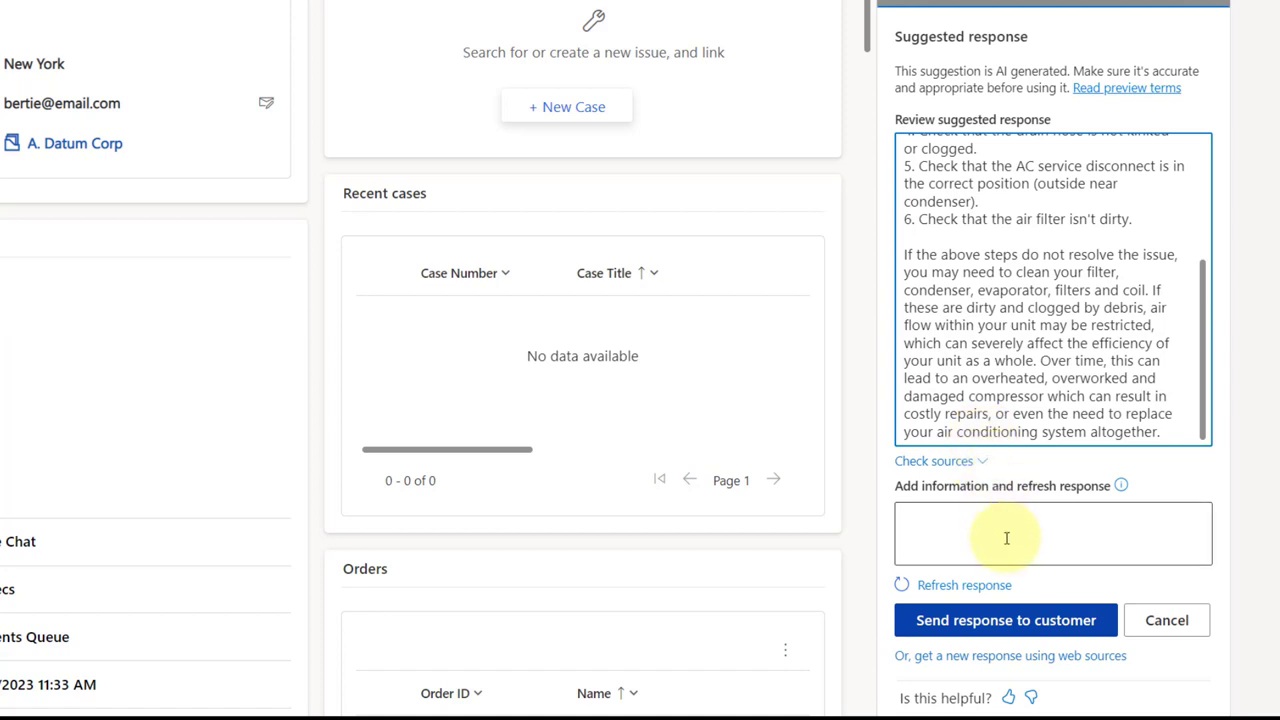
- Add the note 'thermostat is already set to cool' to the suggestion
{"action": "left_click", "coordinate": [951, 521]}
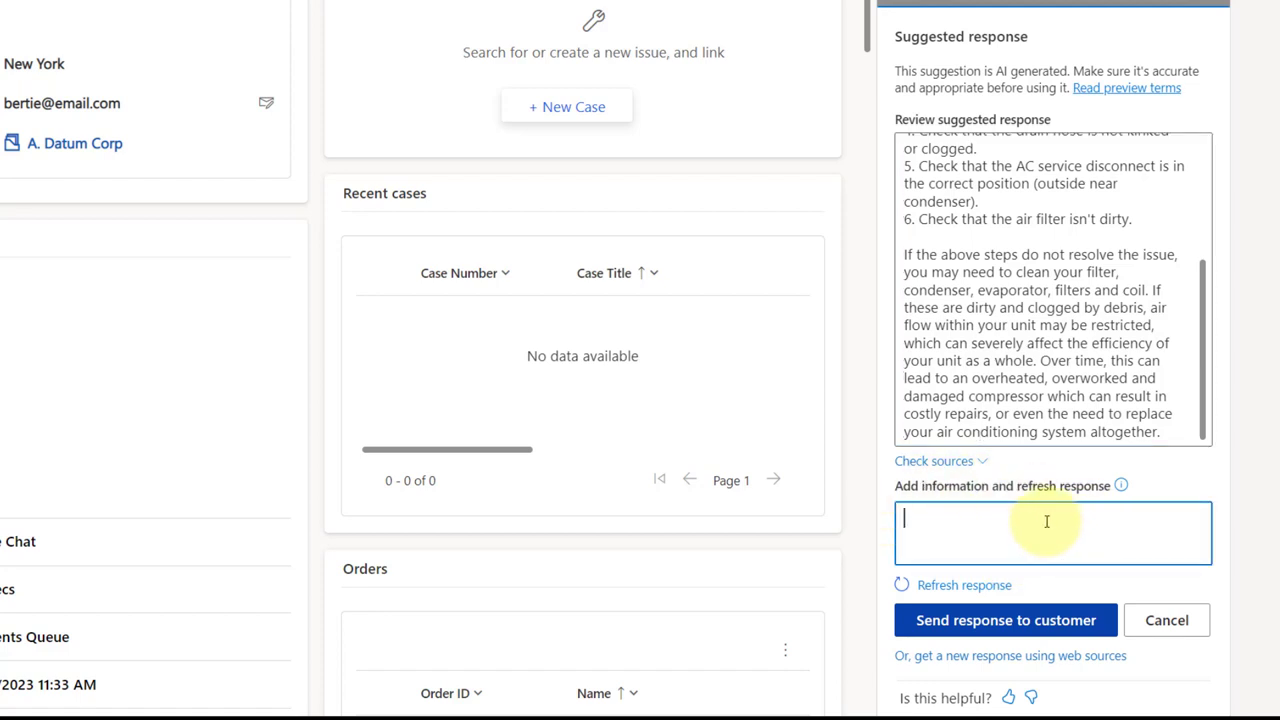
{"action": "scroll", "coordinate": [1017, 375], "scroll_direction": "up", "scroll_amount": 2}
{"action": "scroll", "coordinate": [1017, 375], "scroll_direction": "up", "scroll_amount": 2}
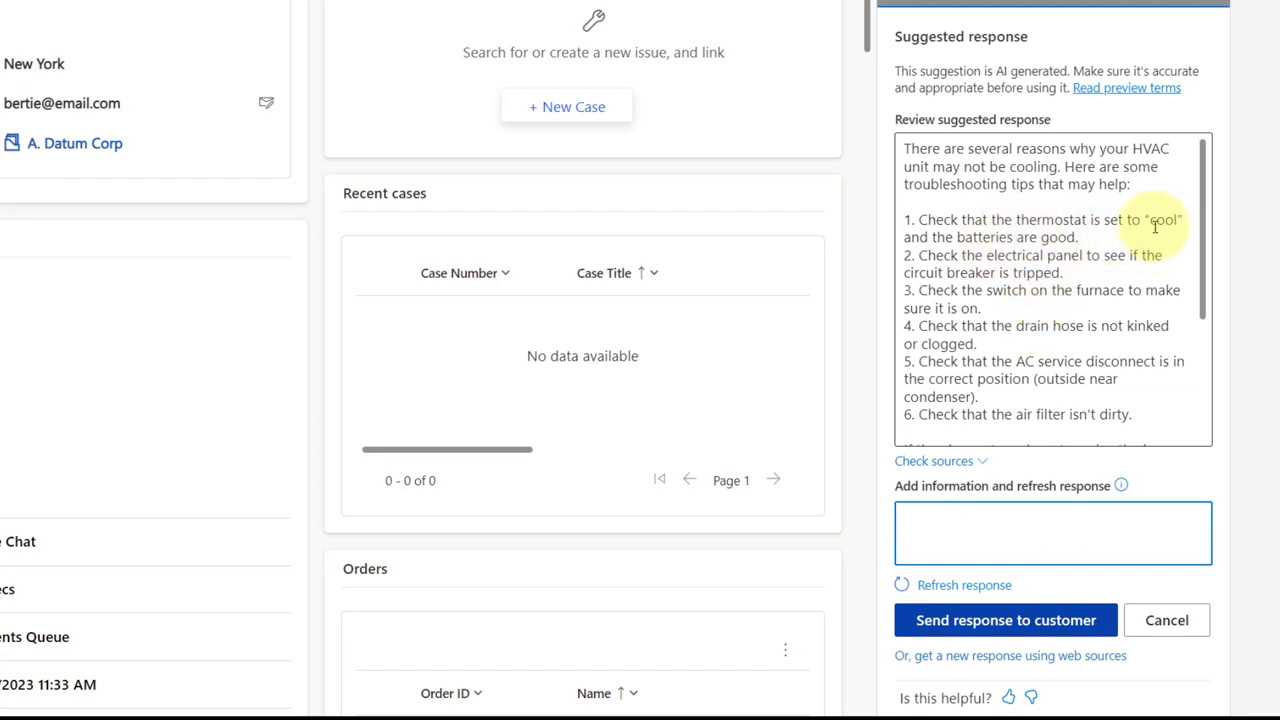
{"action": "type", "text": "thermostat"}
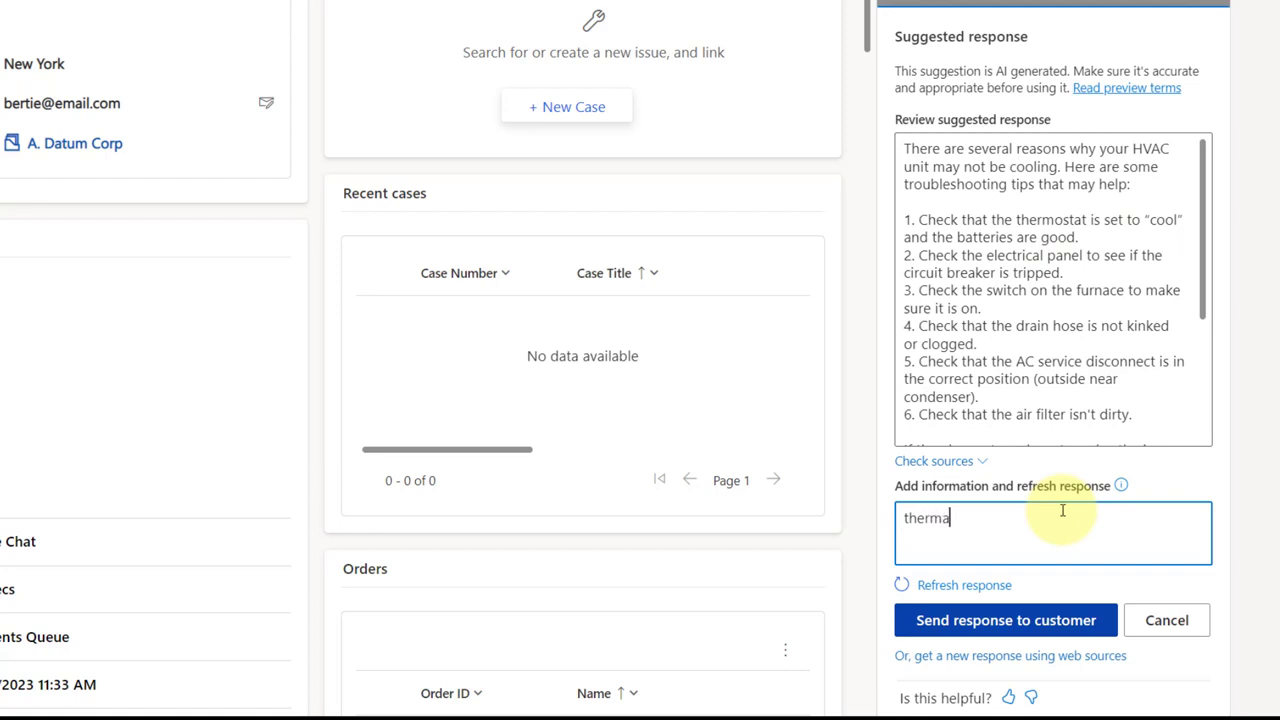
{"action": "type", "text": " is alrady se"}
{"action": "key", "text": "BackSpace"}
{"action": "key", "text": "BackSpace"}
{"action": "key", "text": "BackSpace"}
{"action": "key", "text": "BackSpace"}
{"action": "key", "text": "BackSpace"}
{"action": "key", "text": "BackSpace"}
{"action": "type", "text": "eady set to cool"}
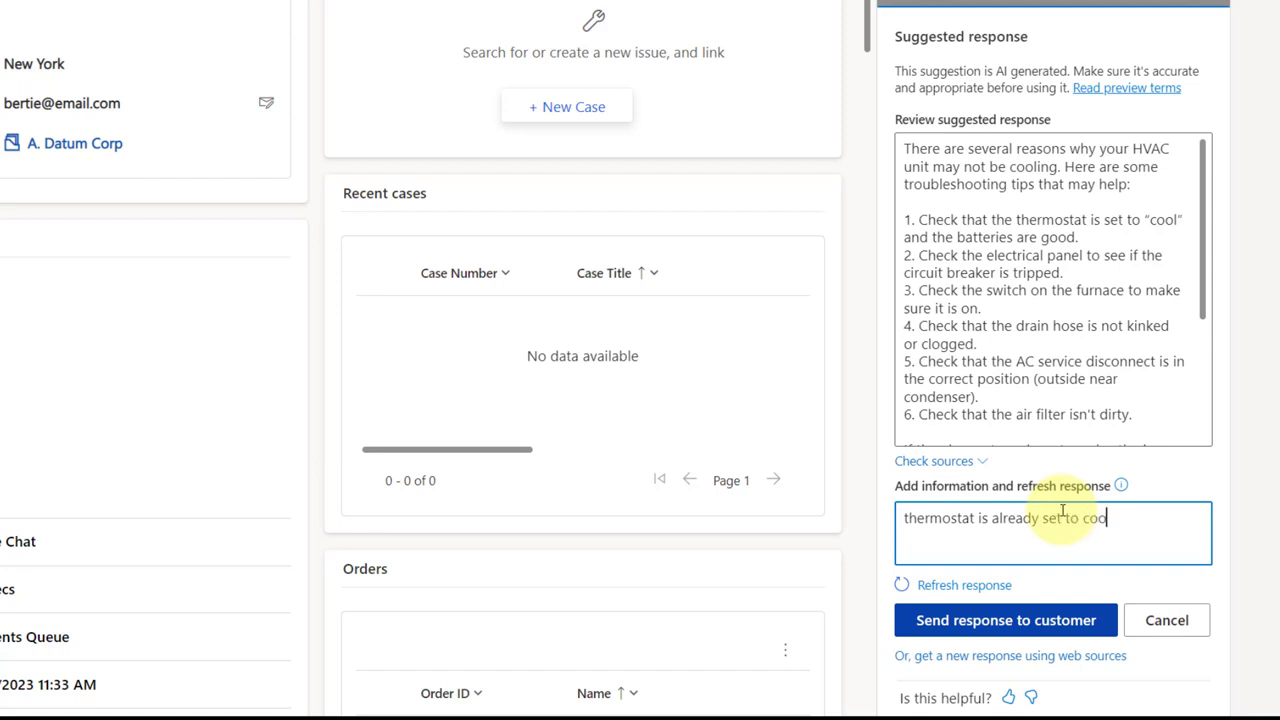
- Regenerate the reply with that note and delete its closing technician paragraph
{"action": "left_click", "coordinate": [966, 588]}
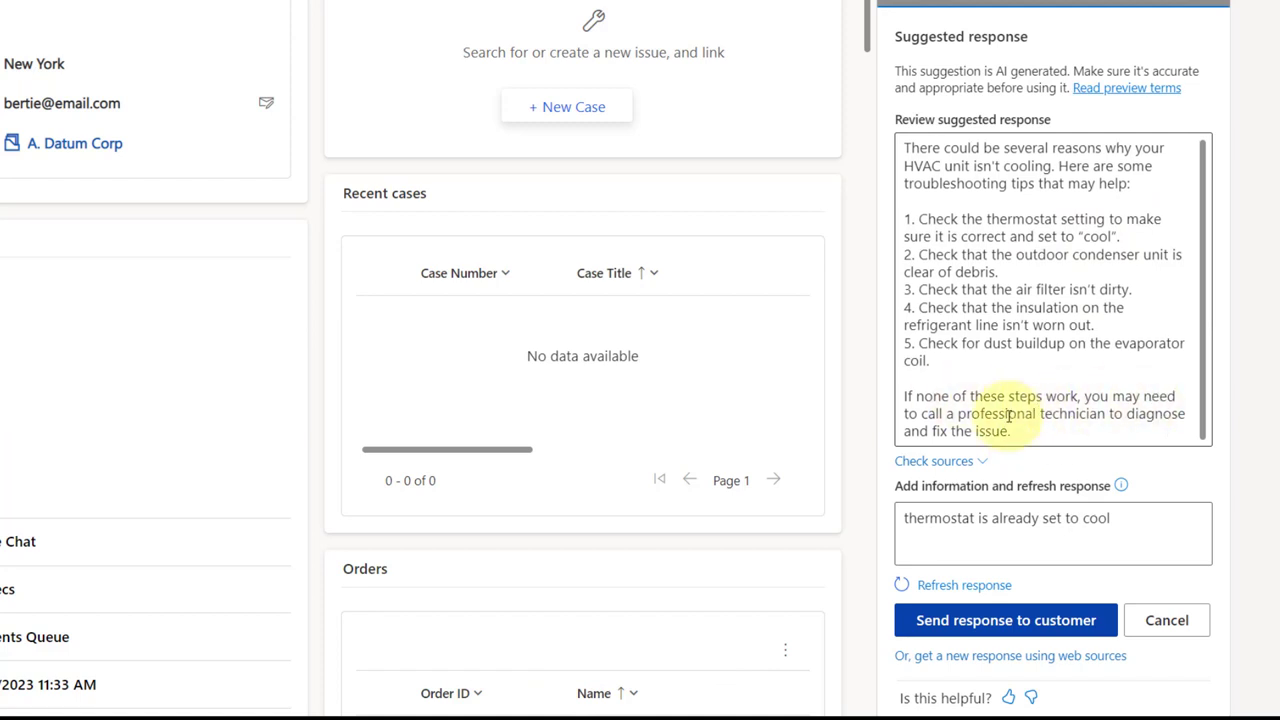
{"action": "left_click_drag", "start_coordinate": [1015, 431], "coordinate": [925, 386]}
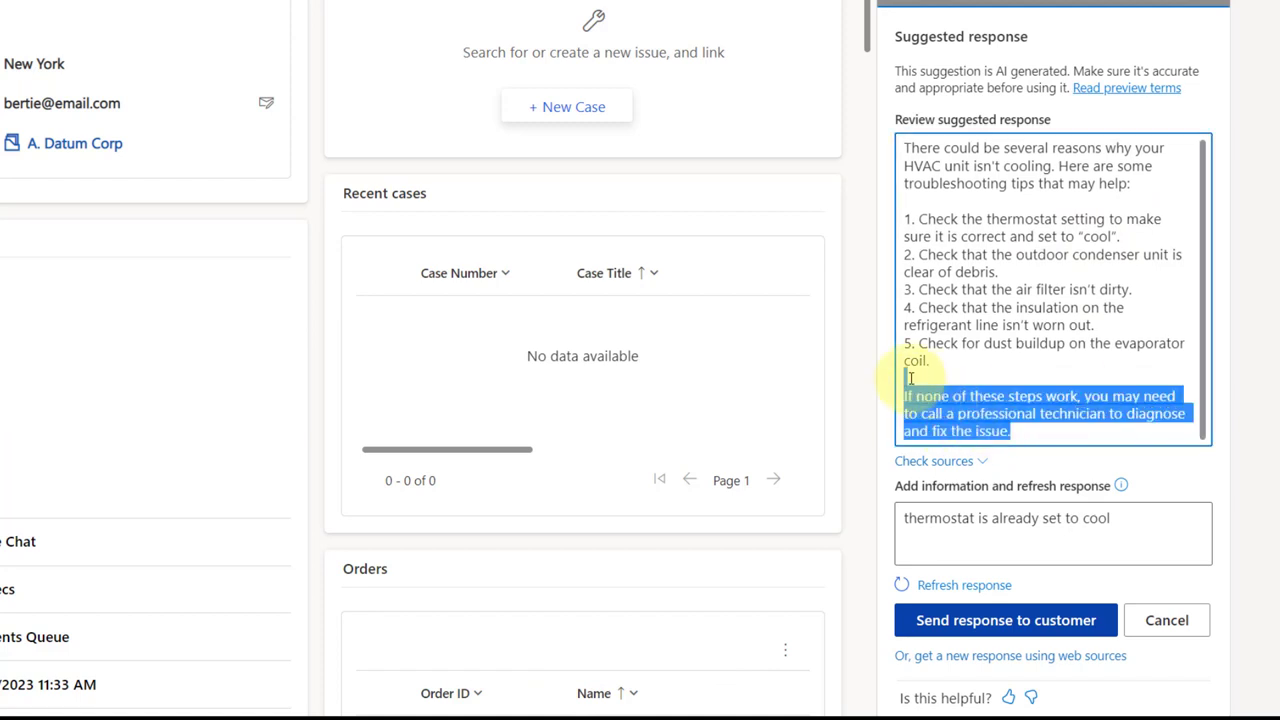
{"action": "key", "text": "BackSpace"}
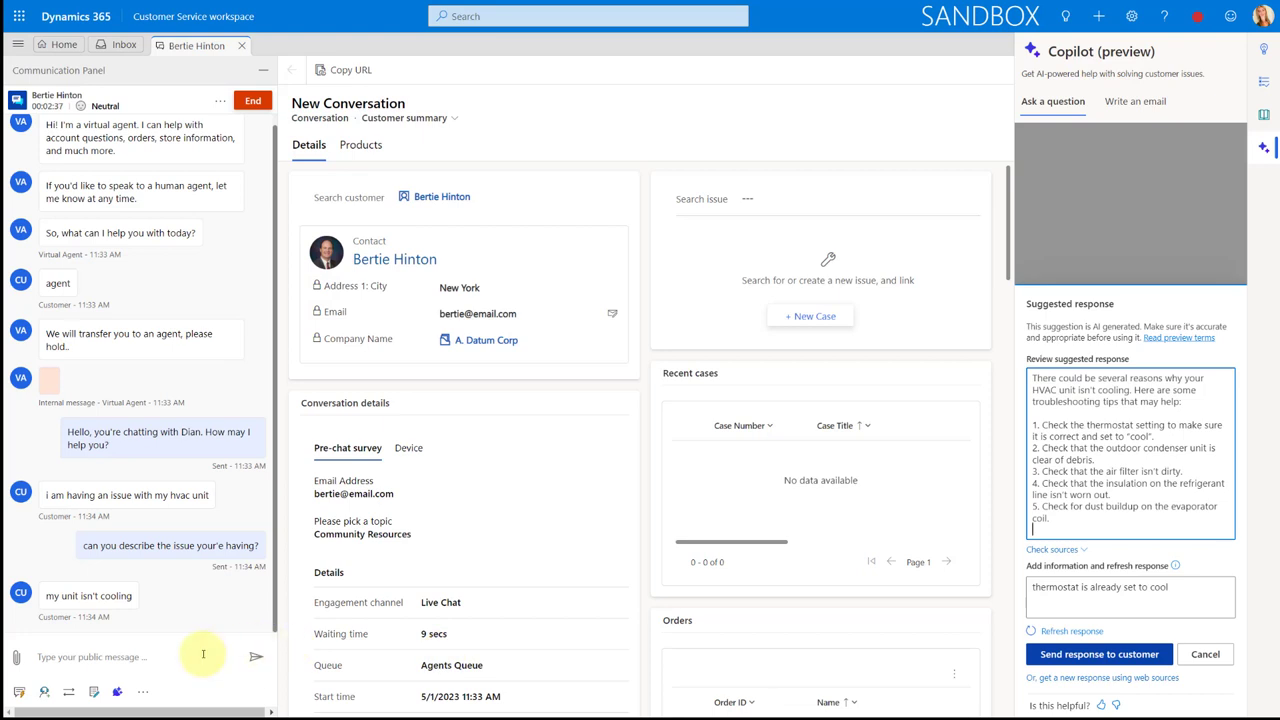
- Send the edited AC troubleshooting reply and get a new Copilot suggestion for the follow-up complaint
{"action": "left_click", "coordinate": [1079, 656]}
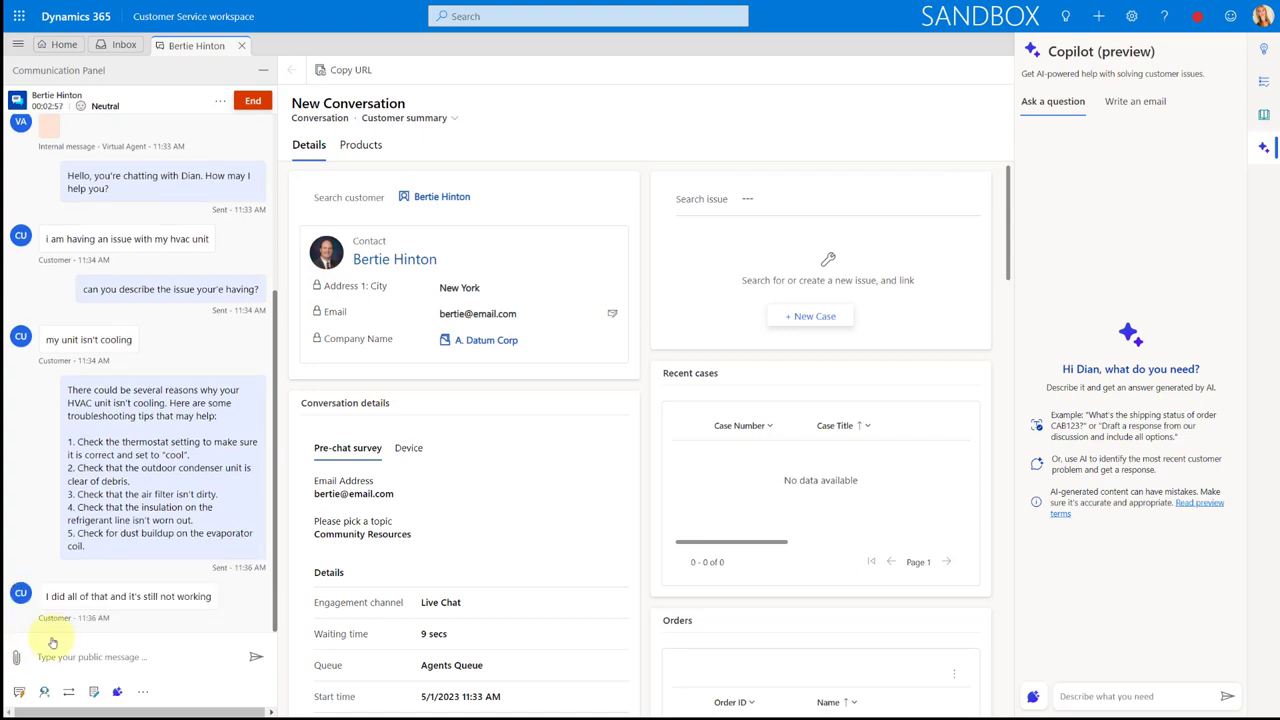
{"action": "left_click", "coordinate": [117, 693]}
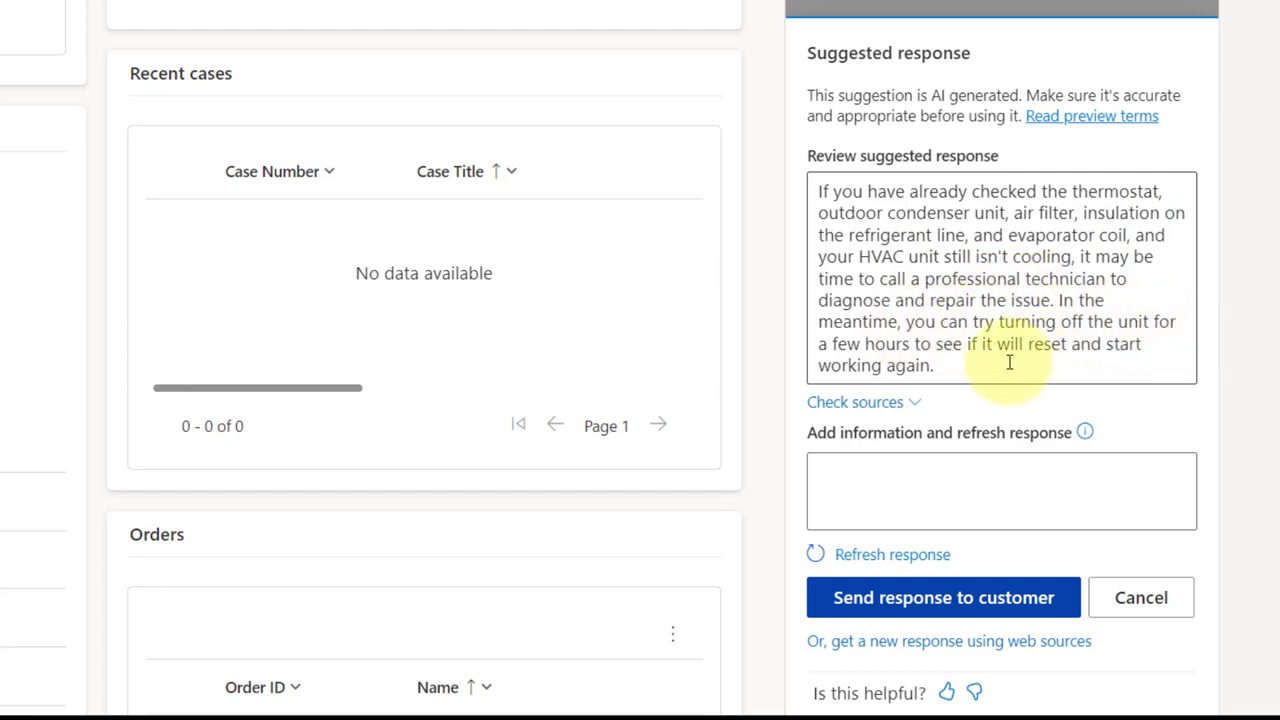
{"action": "left_click", "coordinate": [951, 463]}
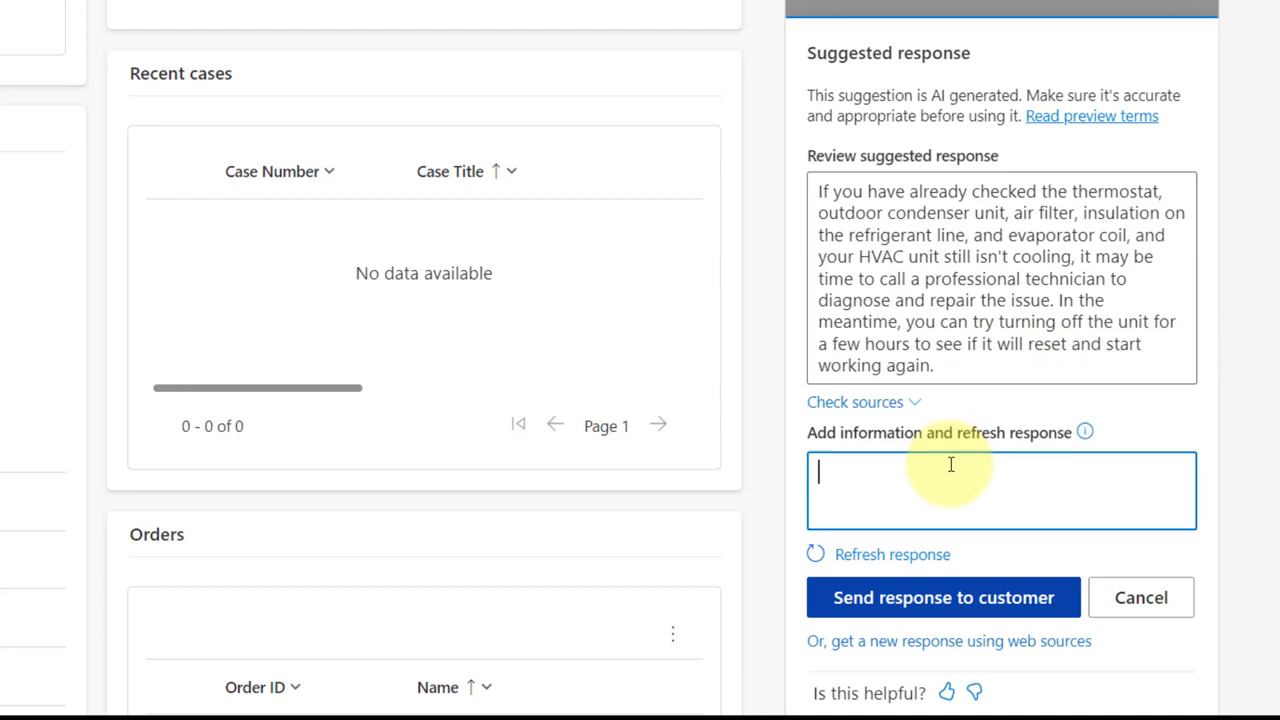
- Get a web-sourced reply advising a professional HVAC technician and show its three web links
{"action": "left_click", "coordinate": [926, 648]}
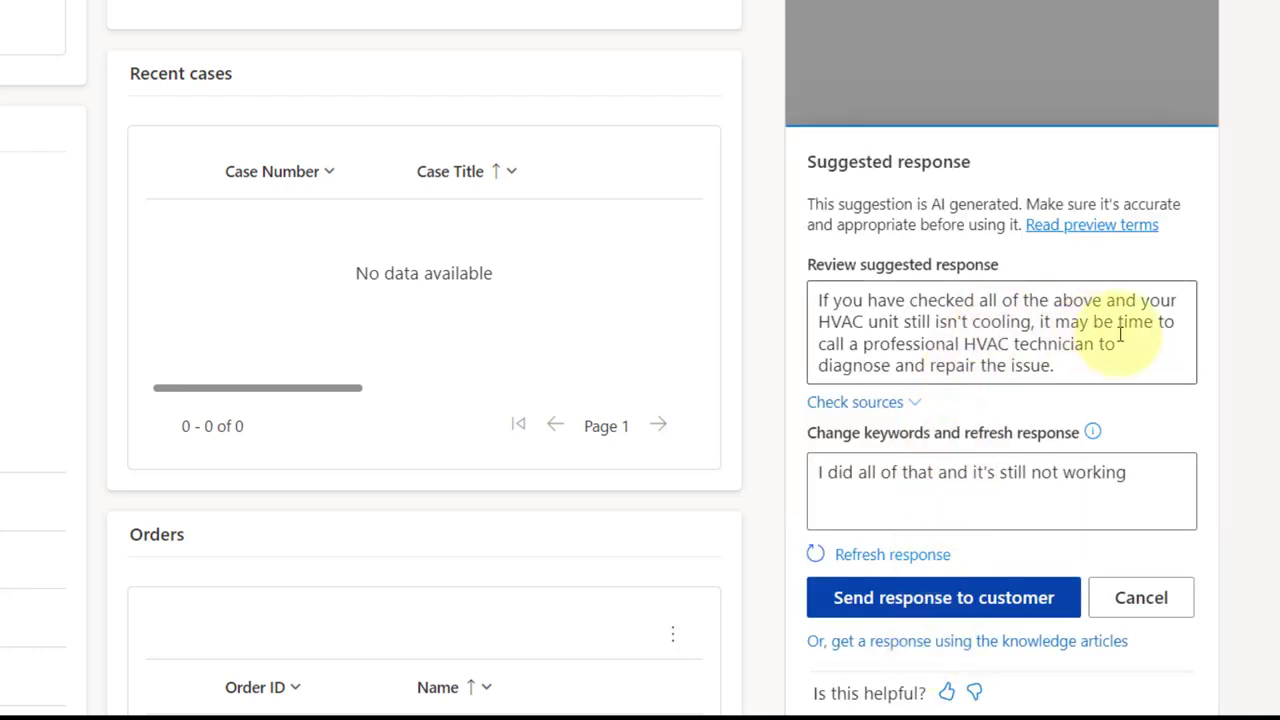
{"action": "left_click", "coordinate": [913, 404]}
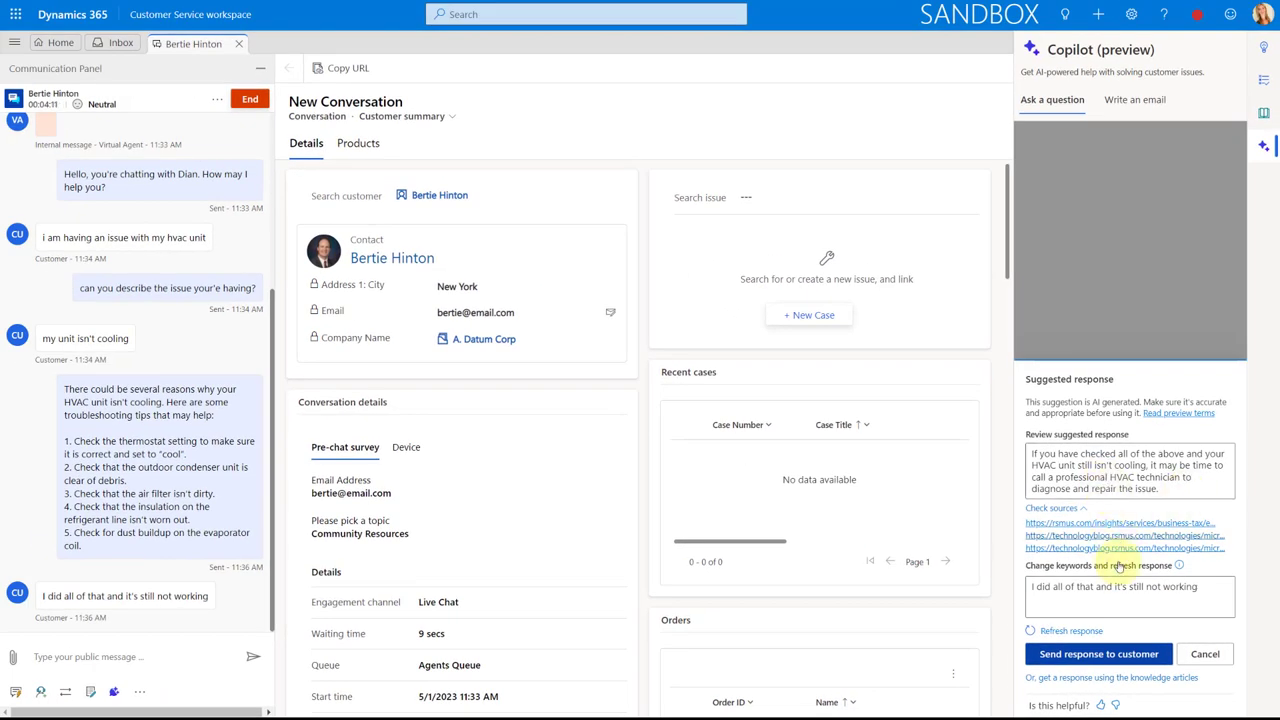
- Send the technician reply, end the chat, and close the customer's session
{"action": "left_click", "coordinate": [1116, 656]}
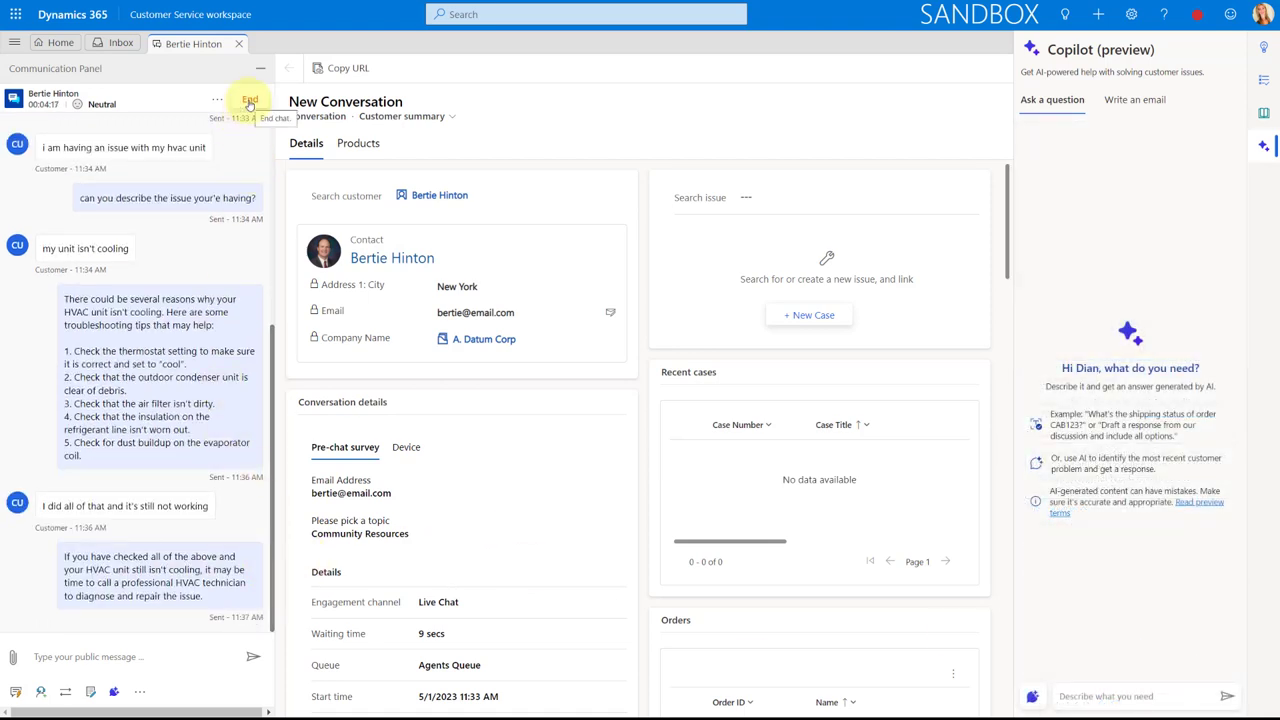
{"action": "left_click", "coordinate": [250, 101]}
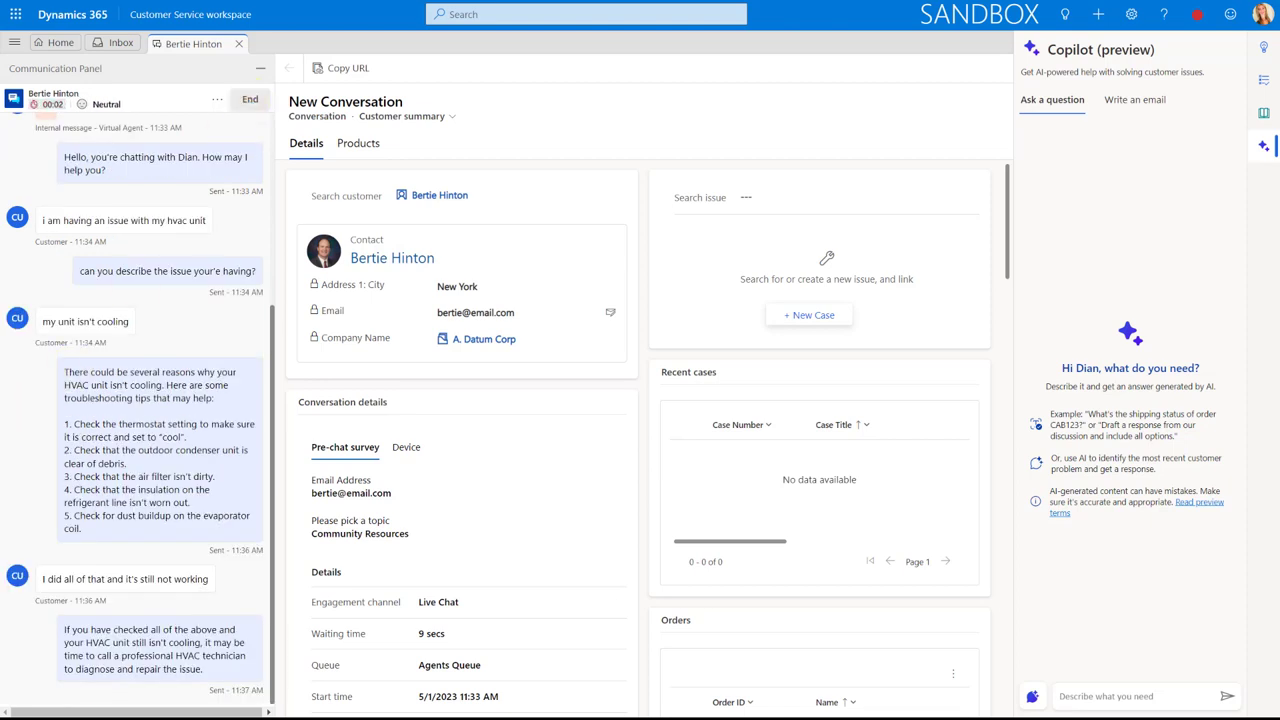
{"action": "left_click", "coordinate": [239, 44]}
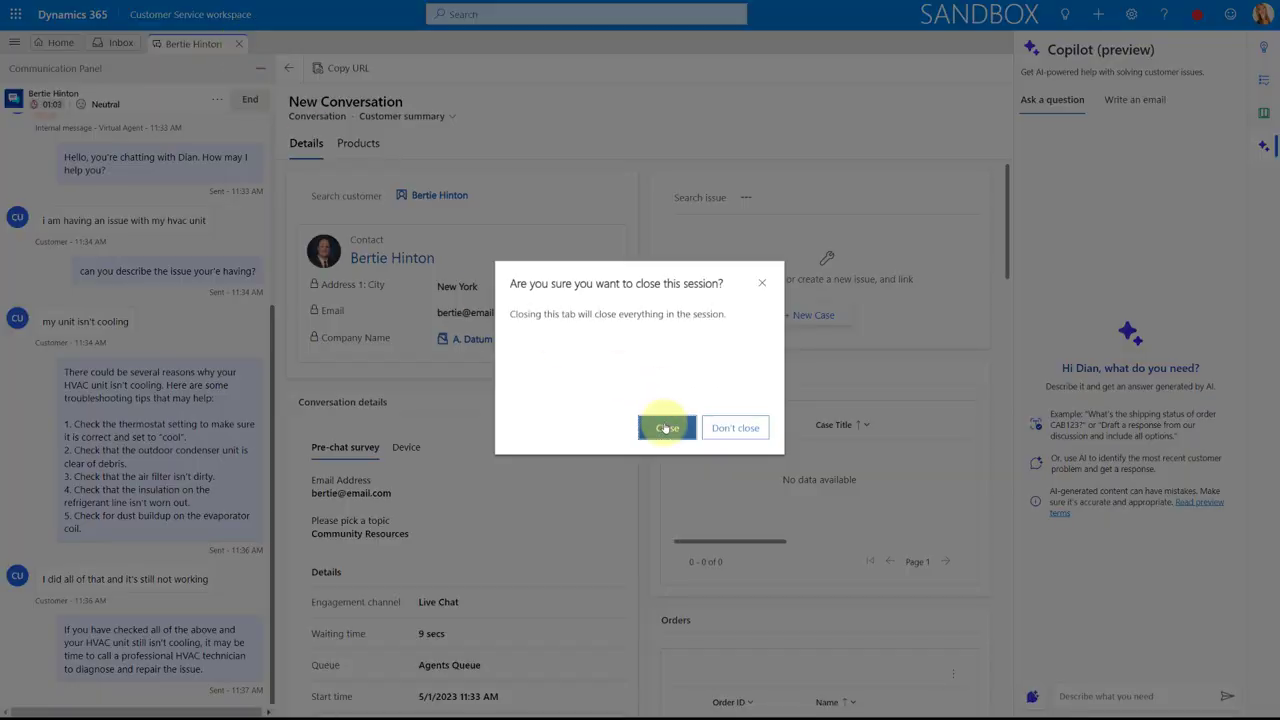
{"action": "left_click", "coordinate": [665, 427]}
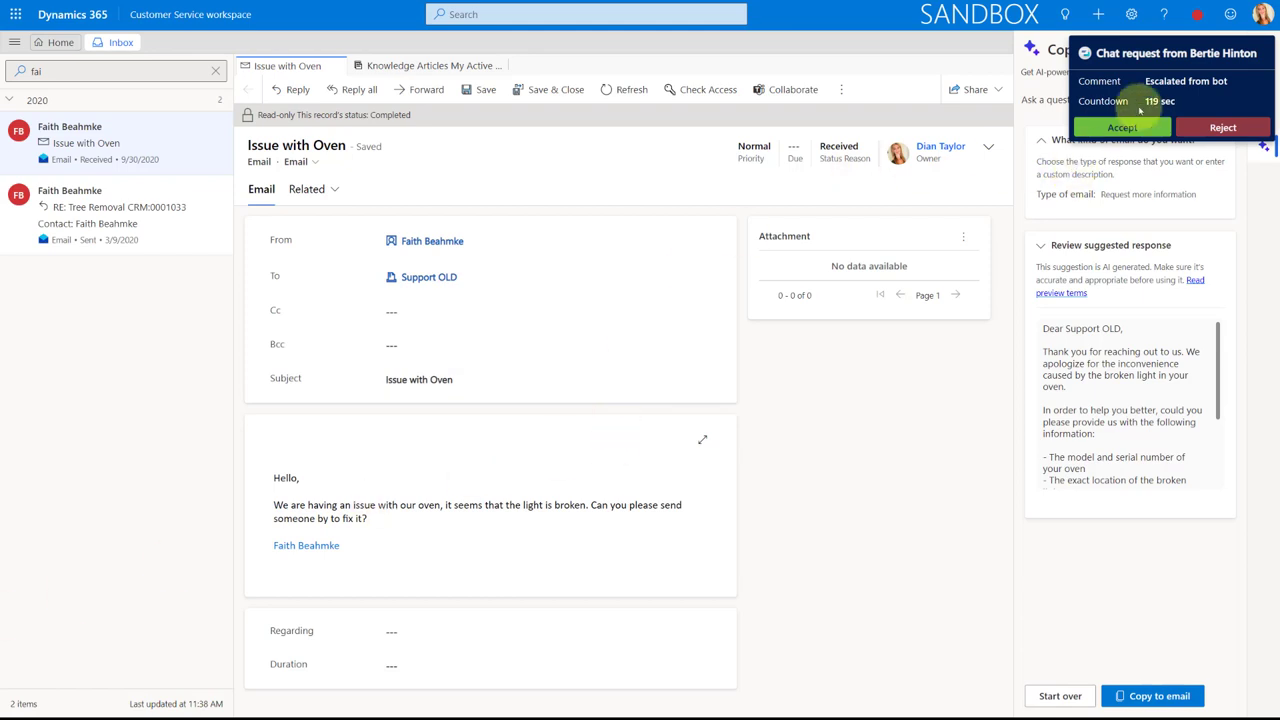
- Accept the incoming shower temperature chat and have Copilot suggest a reply
{"action": "left_click", "coordinate": [1122, 128]}
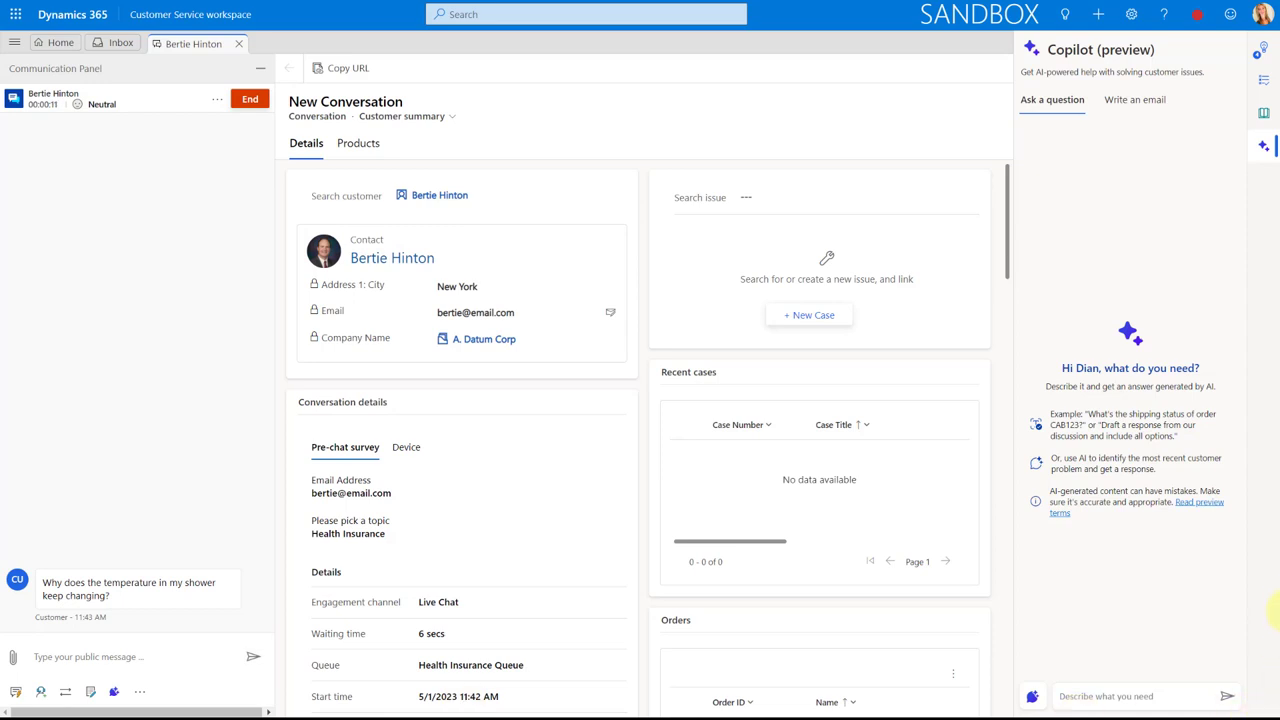
{"action": "left_click", "coordinate": [1140, 696]}
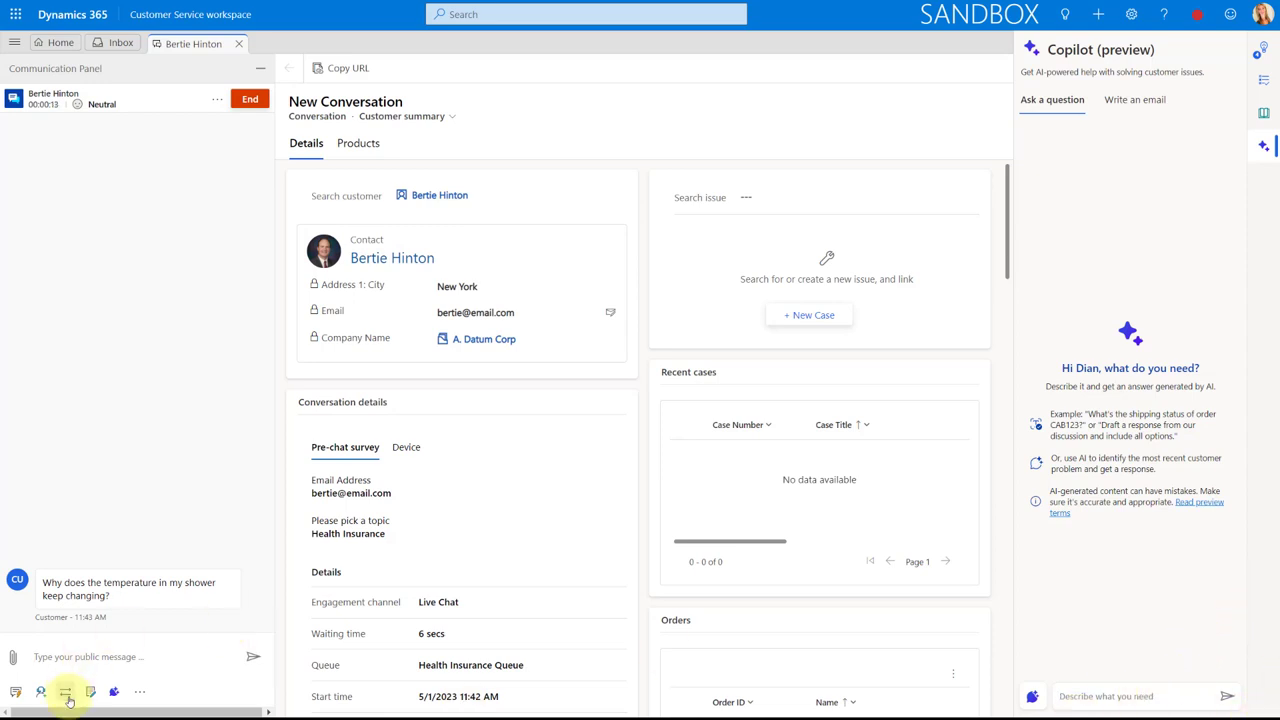
{"action": "left_click", "coordinate": [114, 692]}
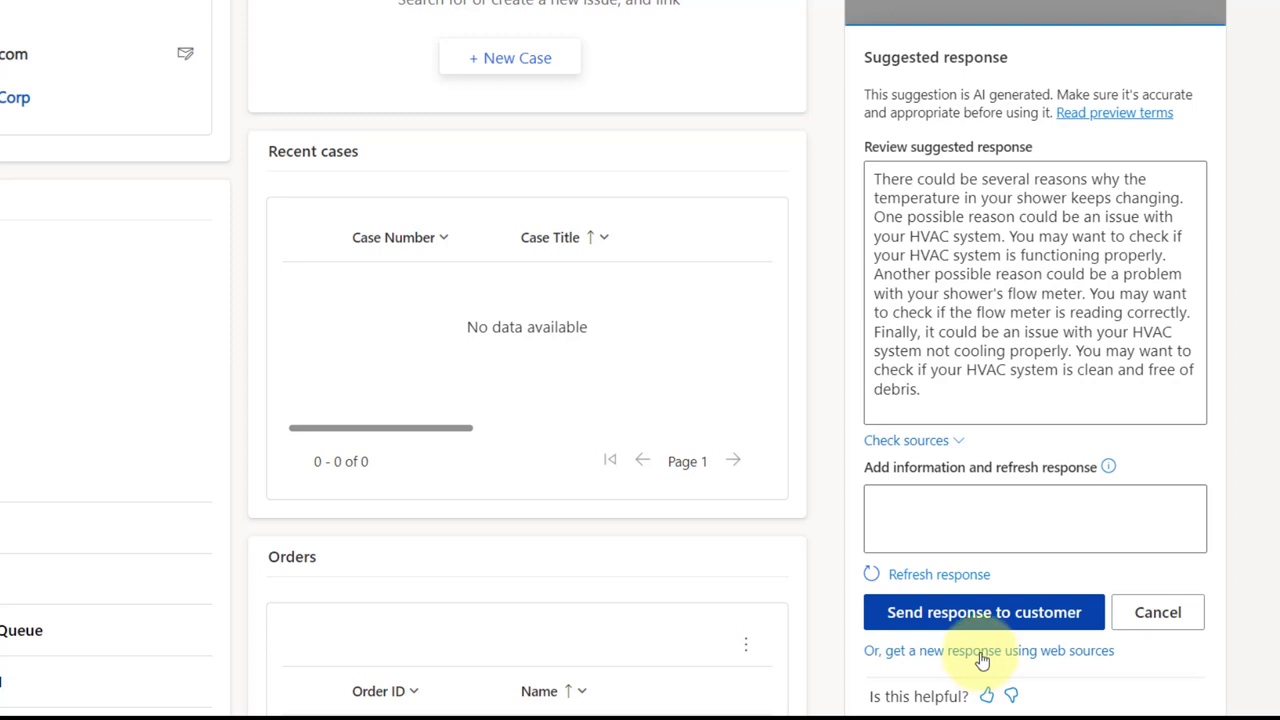
- Regenerate the shower temperature reply from web sources and expand its source links
{"action": "left_click", "coordinate": [981, 652]}
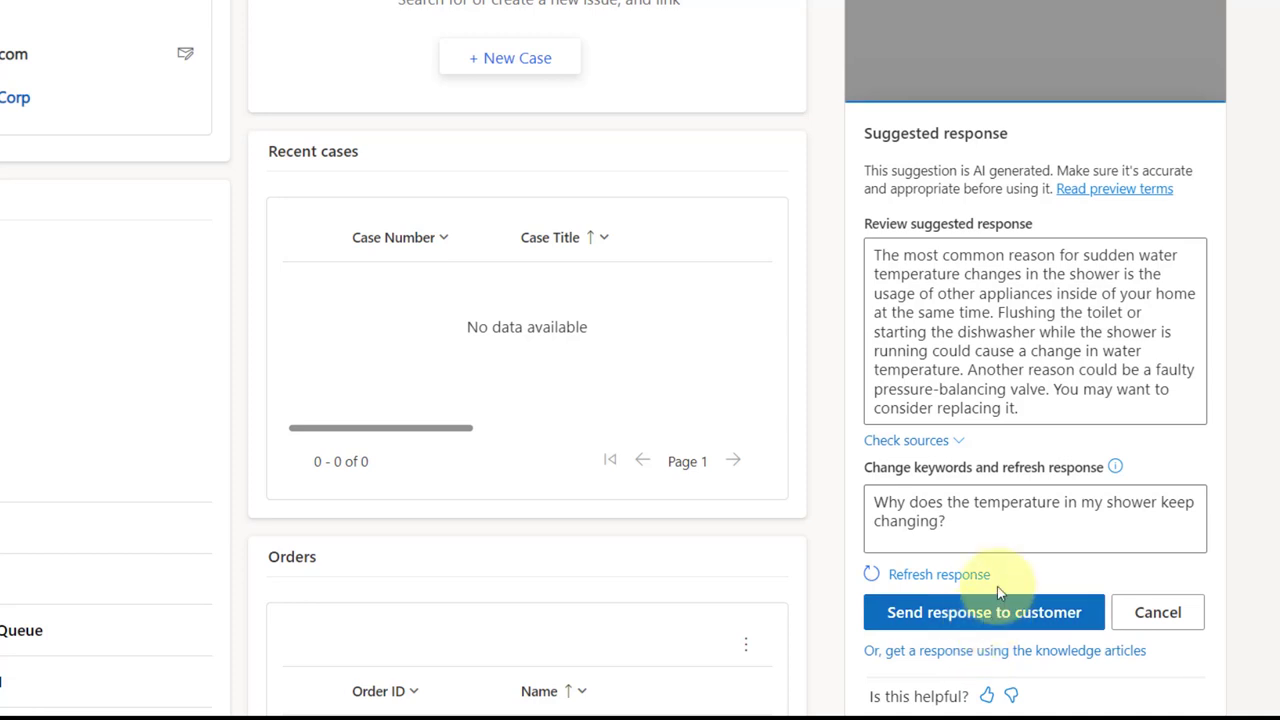
{"action": "left_click", "coordinate": [946, 442]}
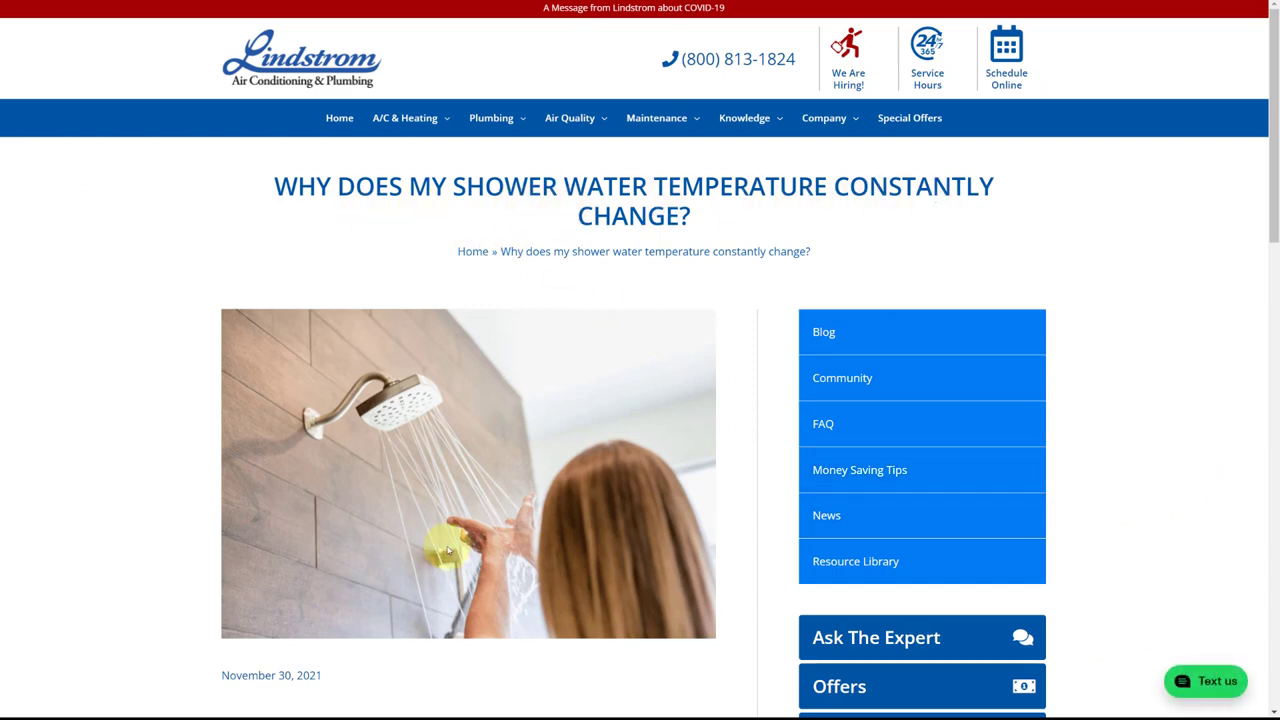
- Scroll through the Lindstrom article's advice on changing shower water temperature
{"action": "scroll", "coordinate": [457, 480], "scroll_direction": "down", "scroll_amount": 6}
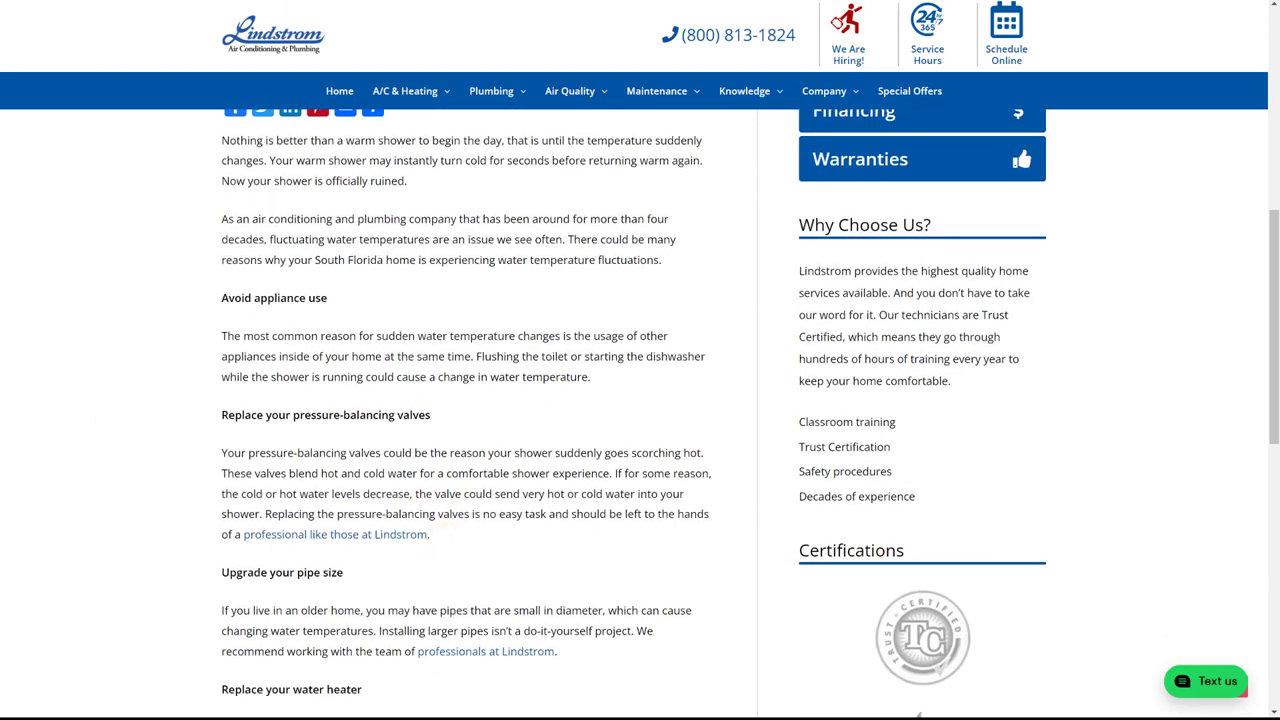